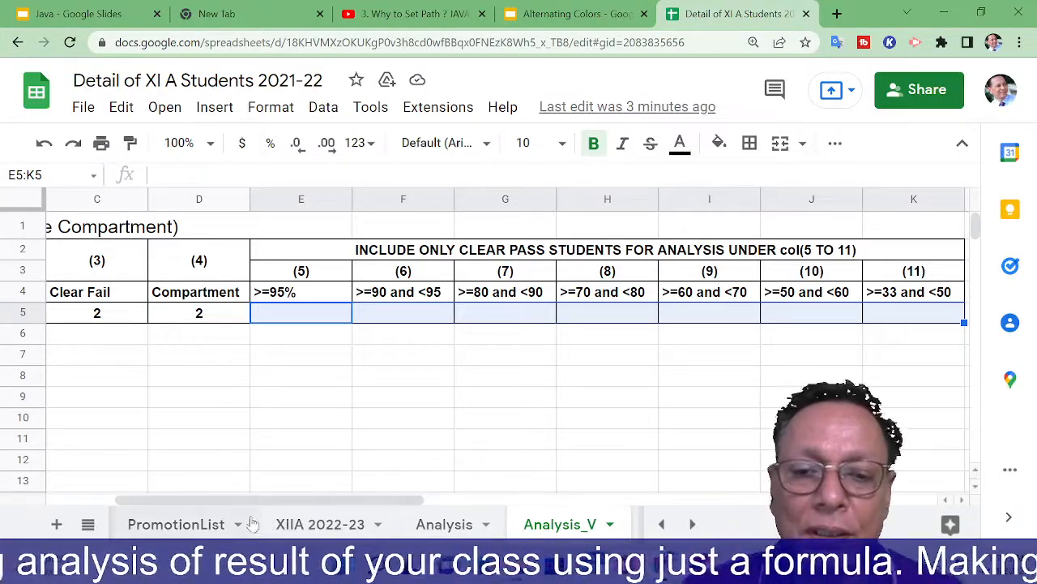
{"action": "left_click", "coordinate": [203, 525]}
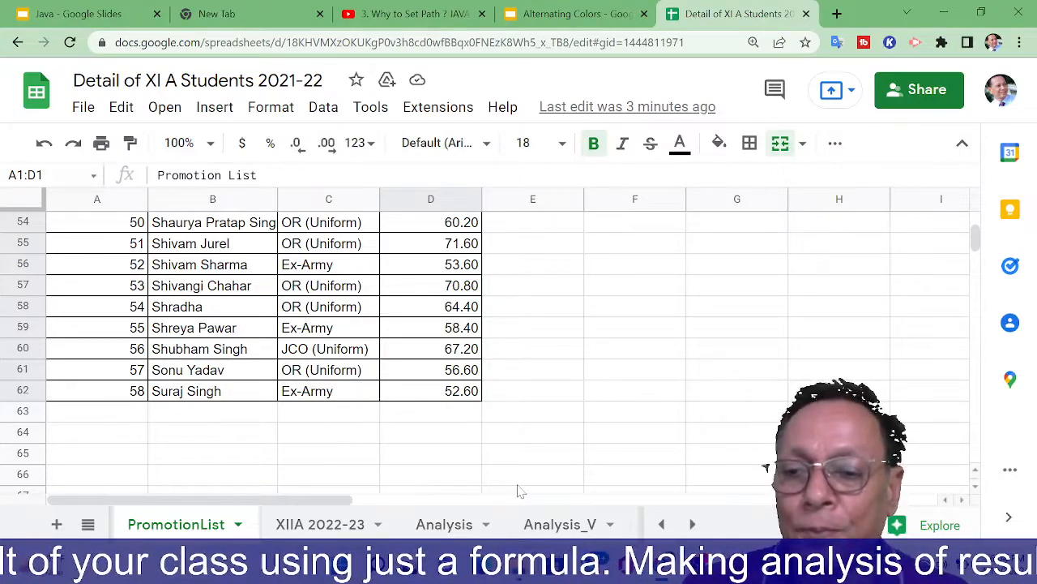
{"action": "left_click", "coordinate": [551, 524]}
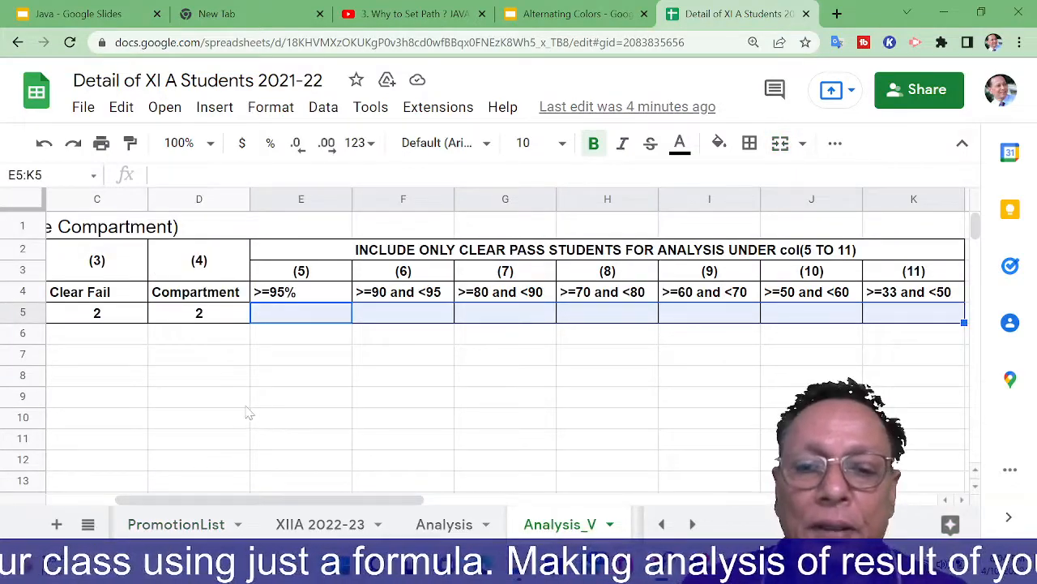
Enter =countif(PromotionList!D5:D62,">=95") in cell E5 of the Analysis_V sheet, under the >=95% heading.
{"action": "left_click_drag", "start_coordinate": [175, 498], "coordinate": [106, 503]}
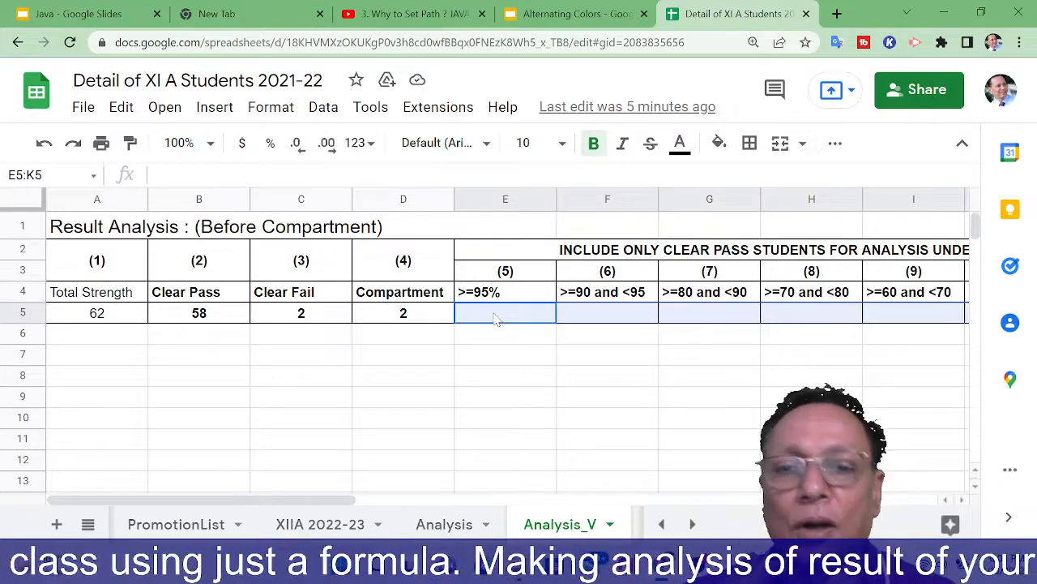
{"action": "type", "text": "="}
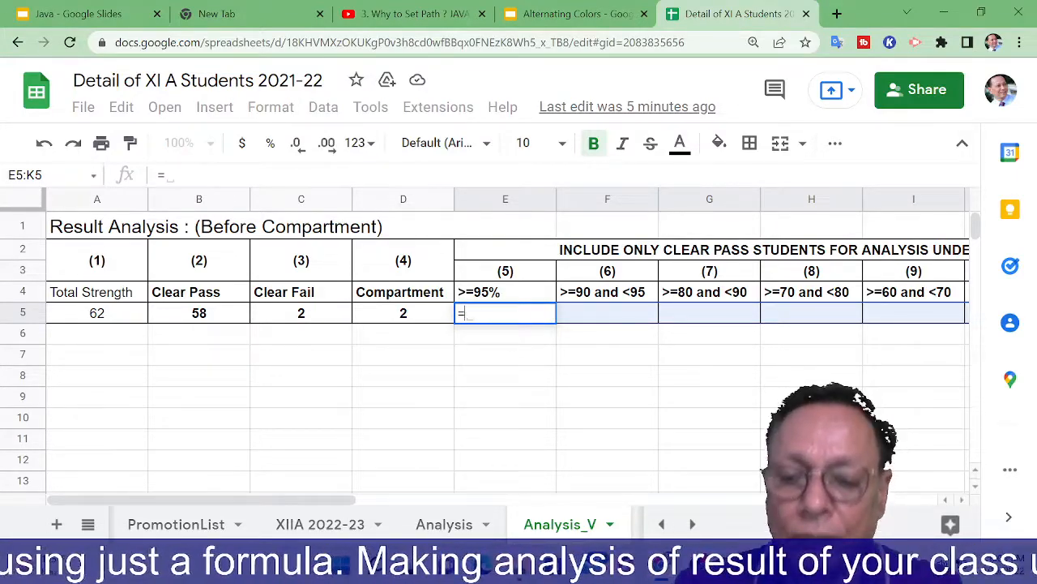
{"action": "type", "text": "countif"}
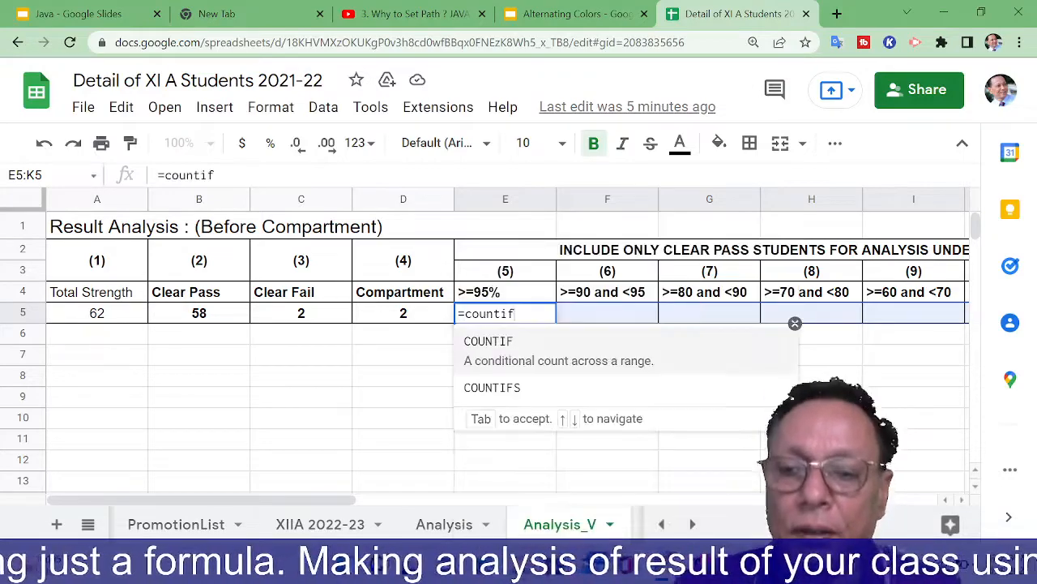
{"action": "type", "text": "("}
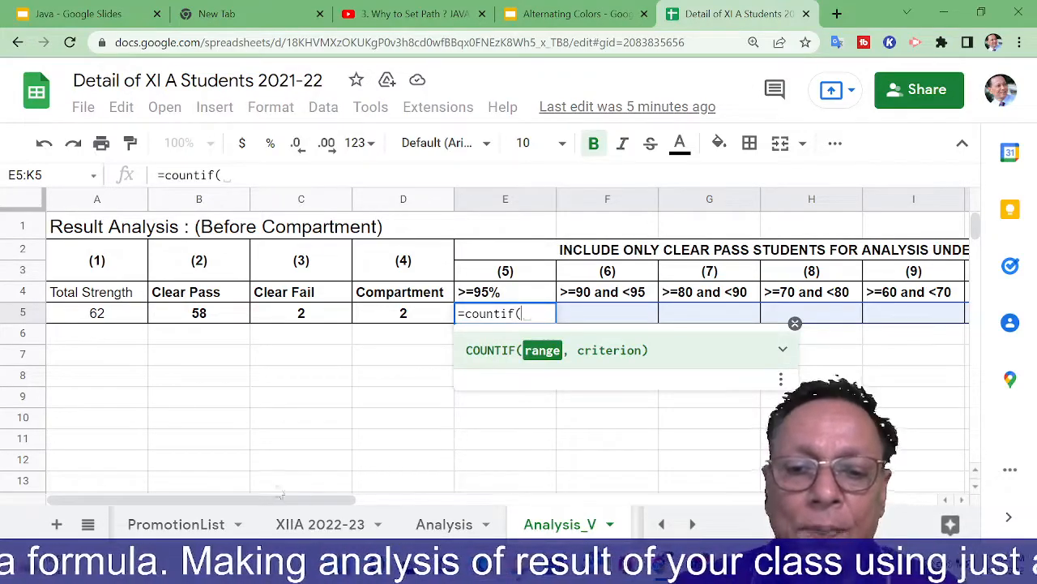
{"action": "left_click", "coordinate": [211, 523]}
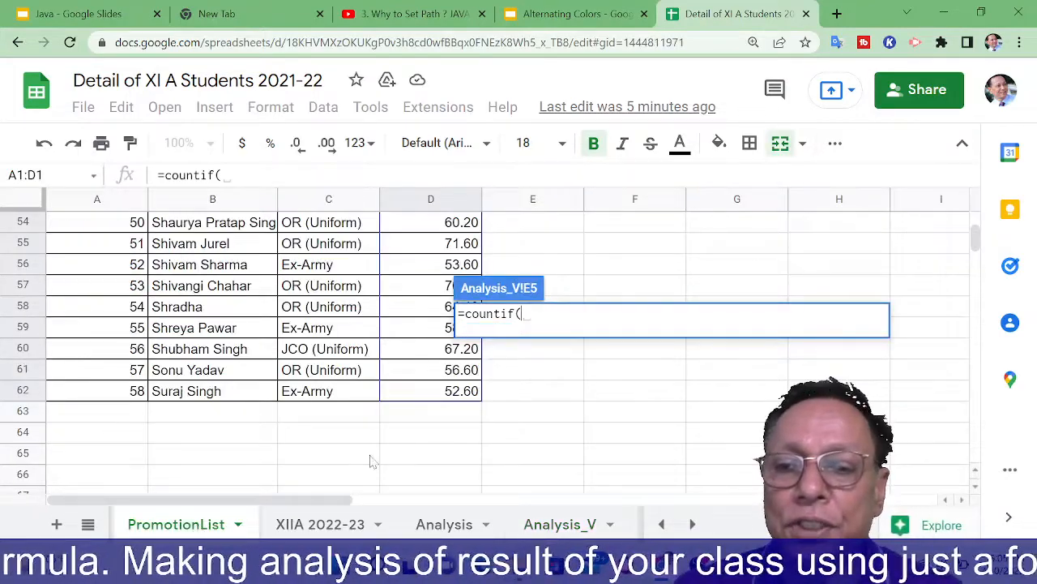
{"action": "left_click_drag", "start_coordinate": [449, 399], "coordinate": [447, 338]}
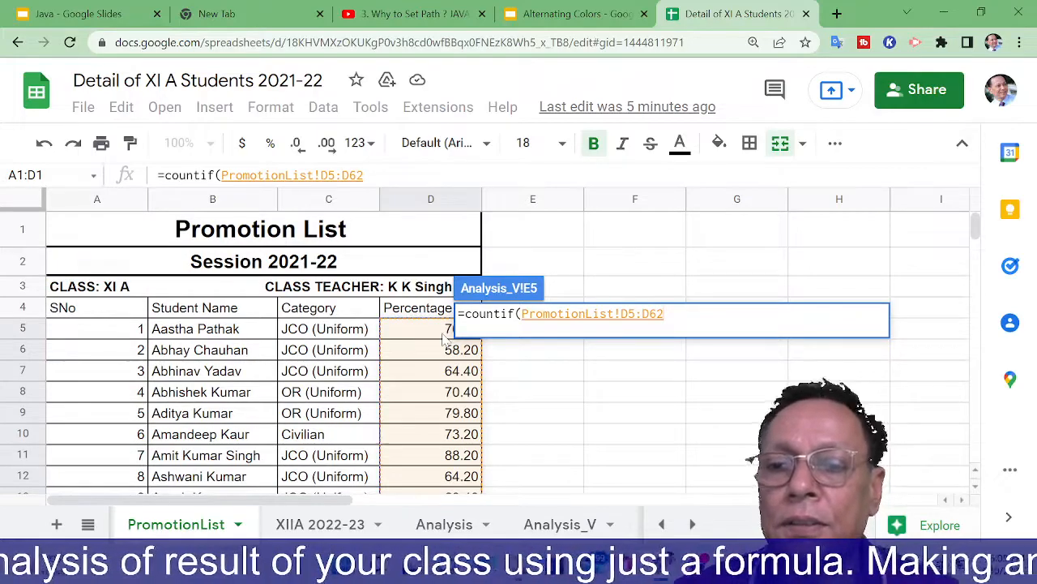
{"action": "type", "text": ","}
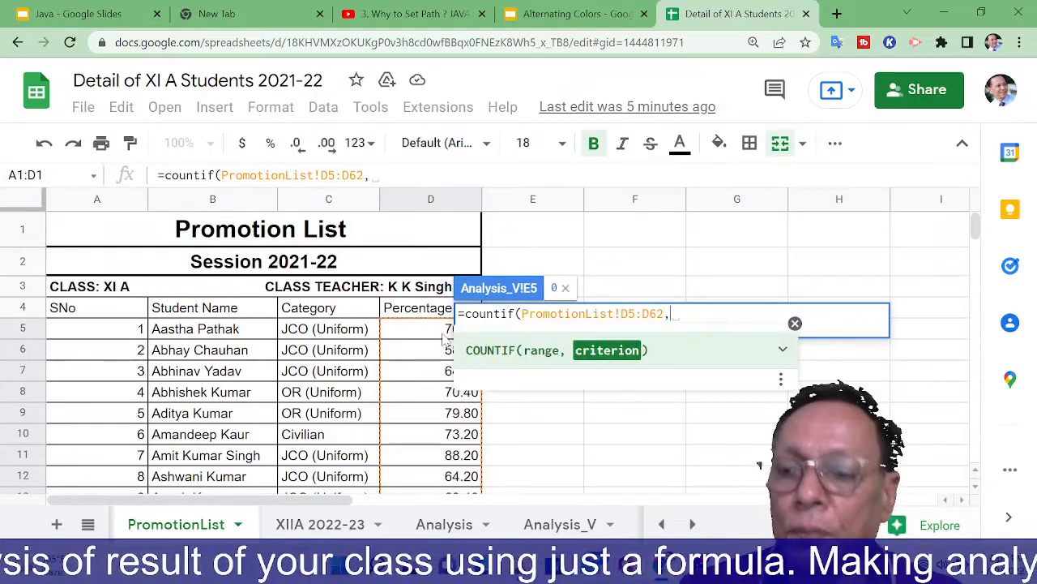
{"action": "type", "text": "\""}
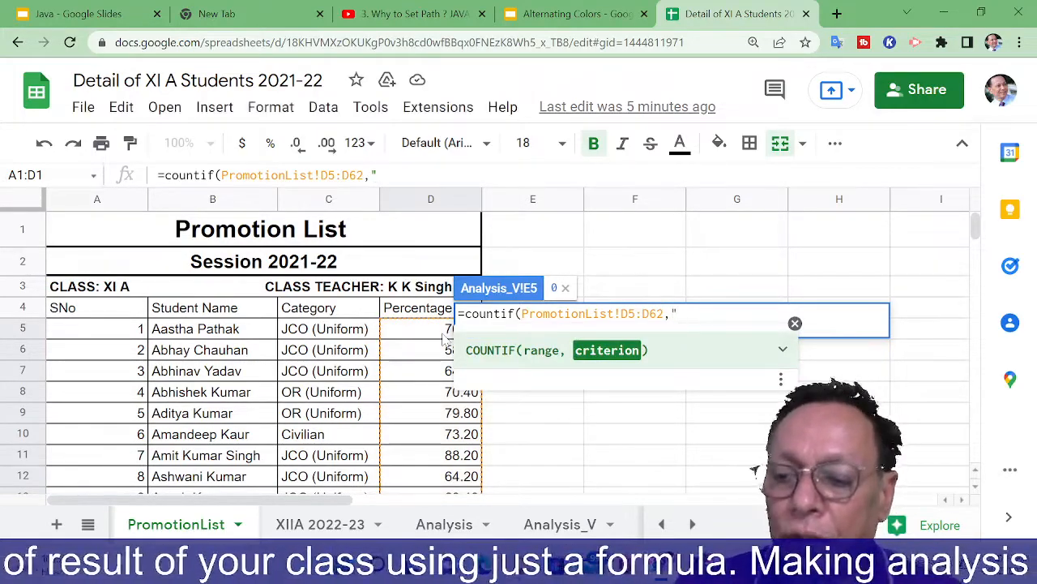
{"action": "type", "text": ">=95"}
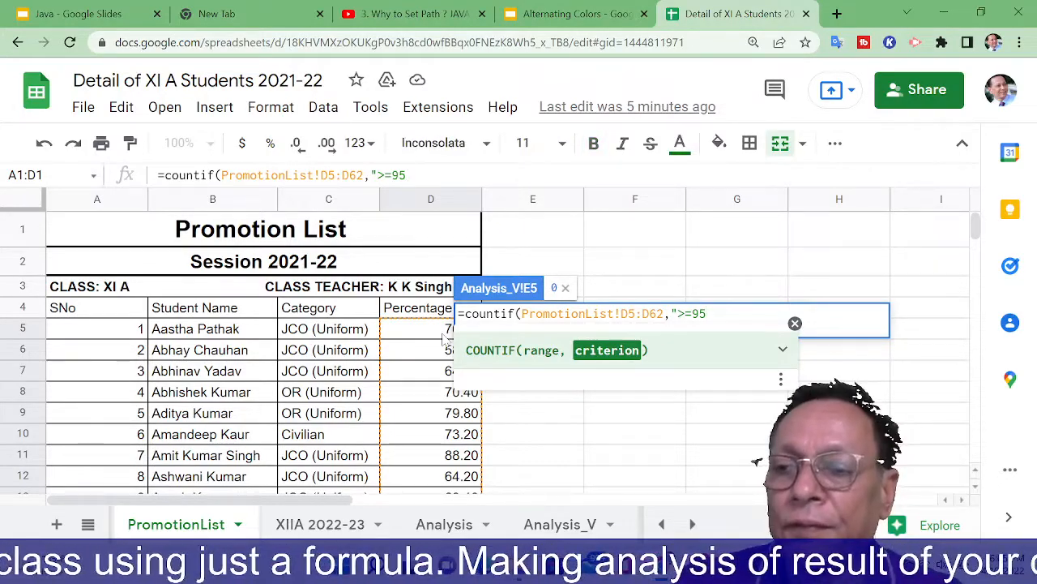
{"action": "type", "text": ")"}
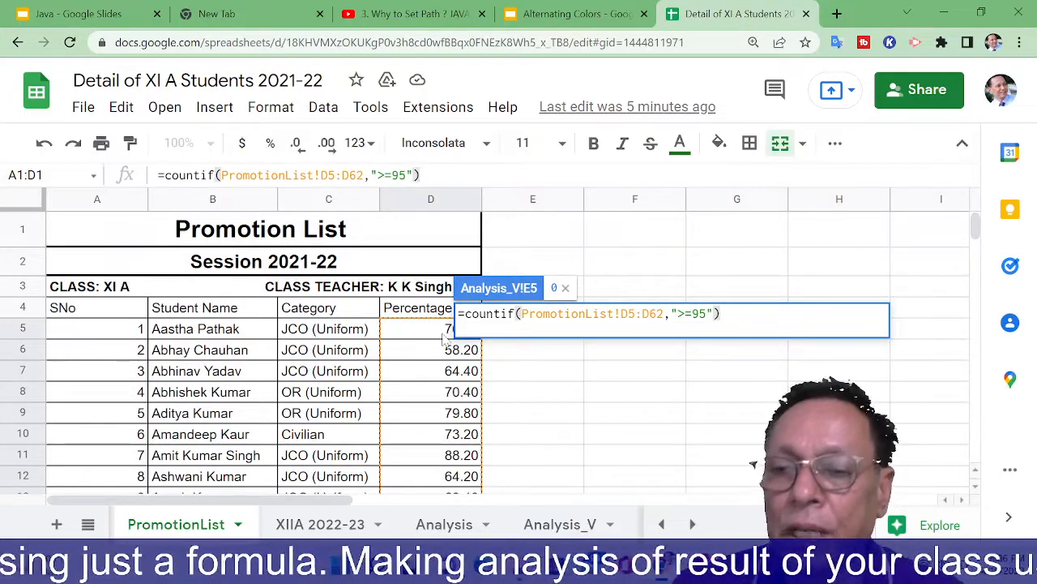
{"action": "key", "text": "Return"}
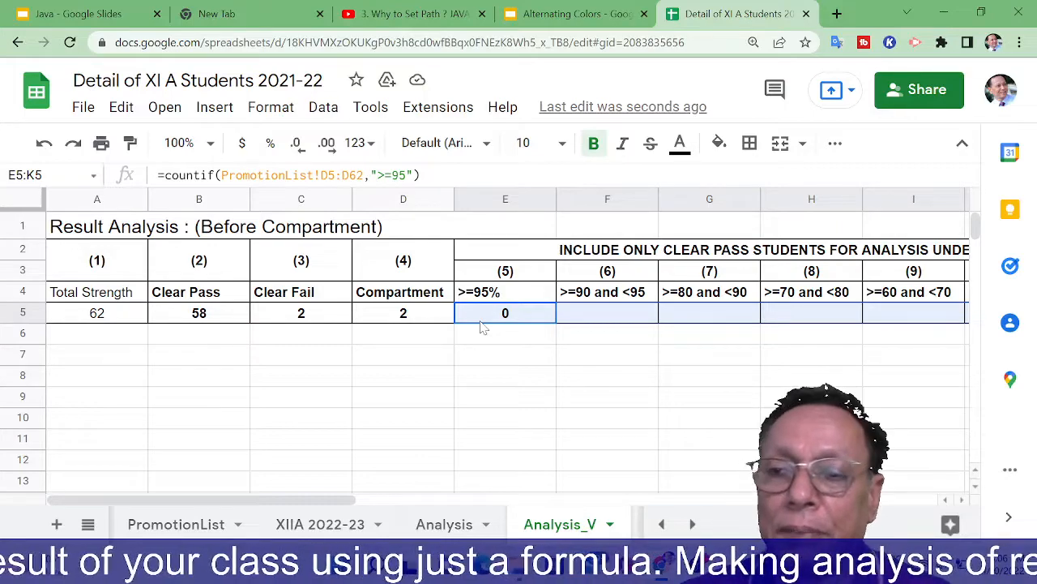
Start a COUNTIFS formula in F5 with PromotionList!D5:D62 as the first criteria range and ">90" as its criterion.
{"action": "left_click", "coordinate": [566, 321]}
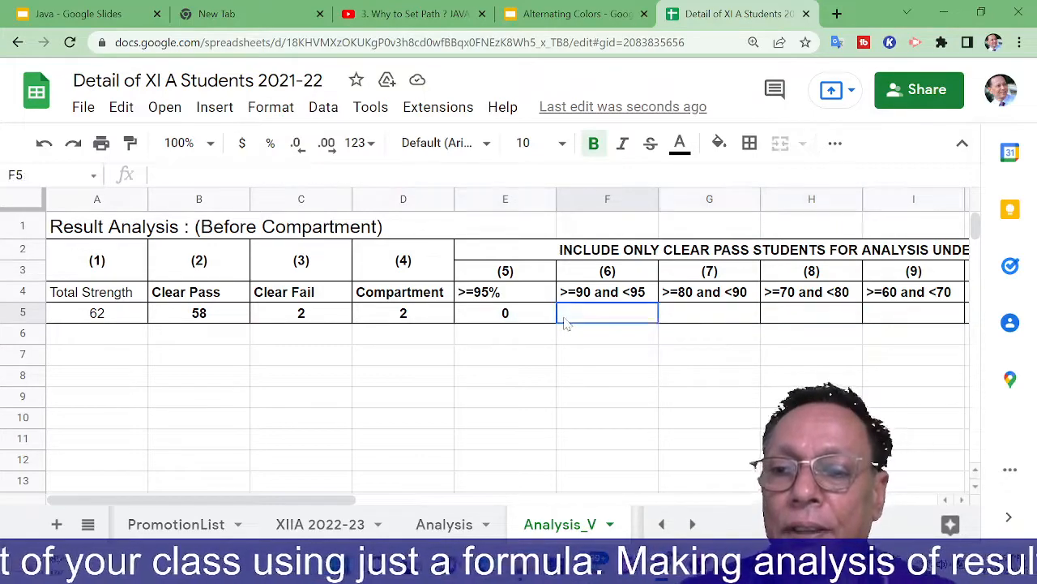
{"action": "type", "text": "=countifs"}
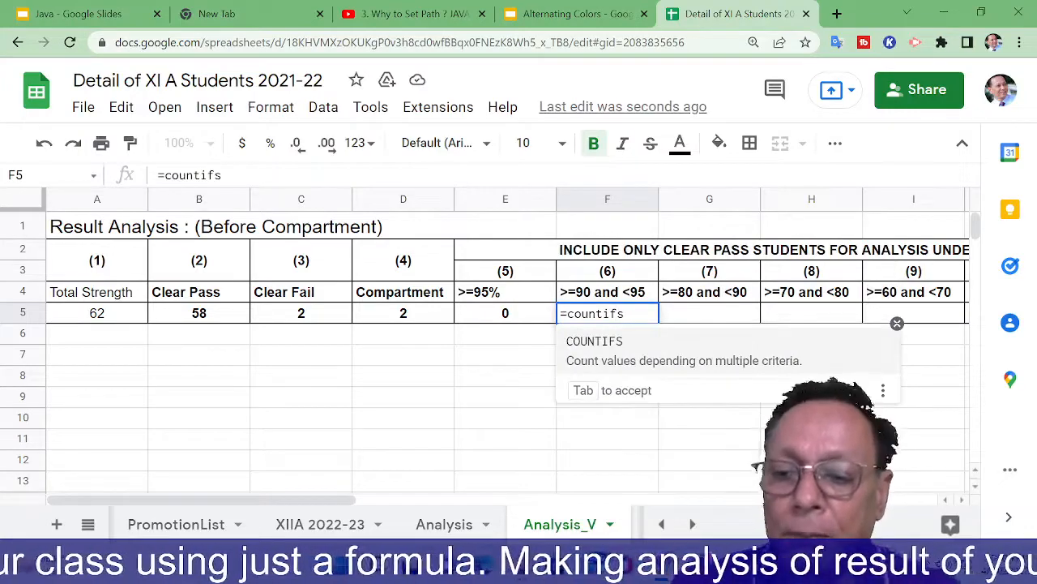
{"action": "type", "text": "("}
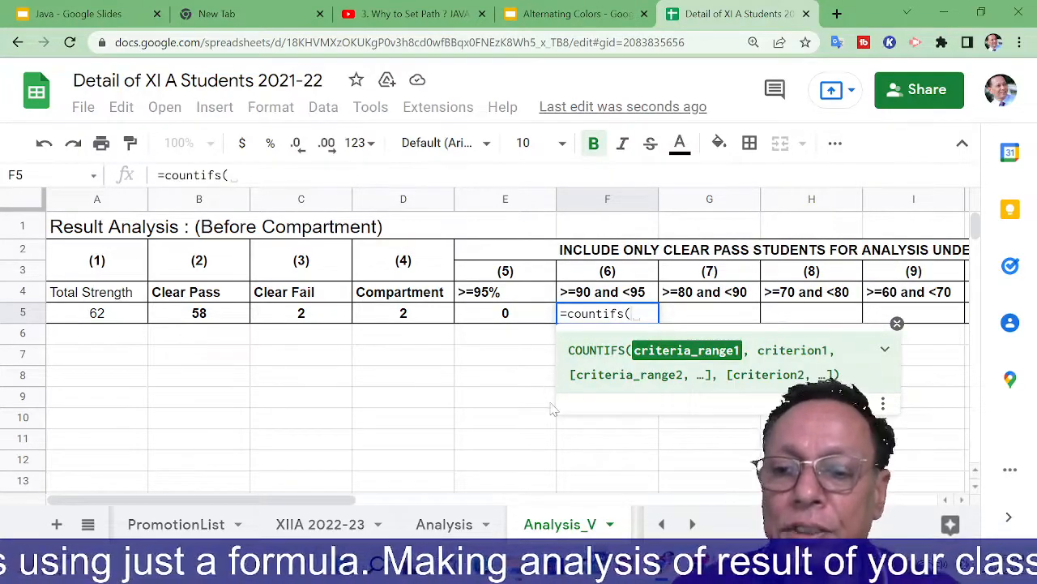
{"action": "left_click", "coordinate": [181, 527]}
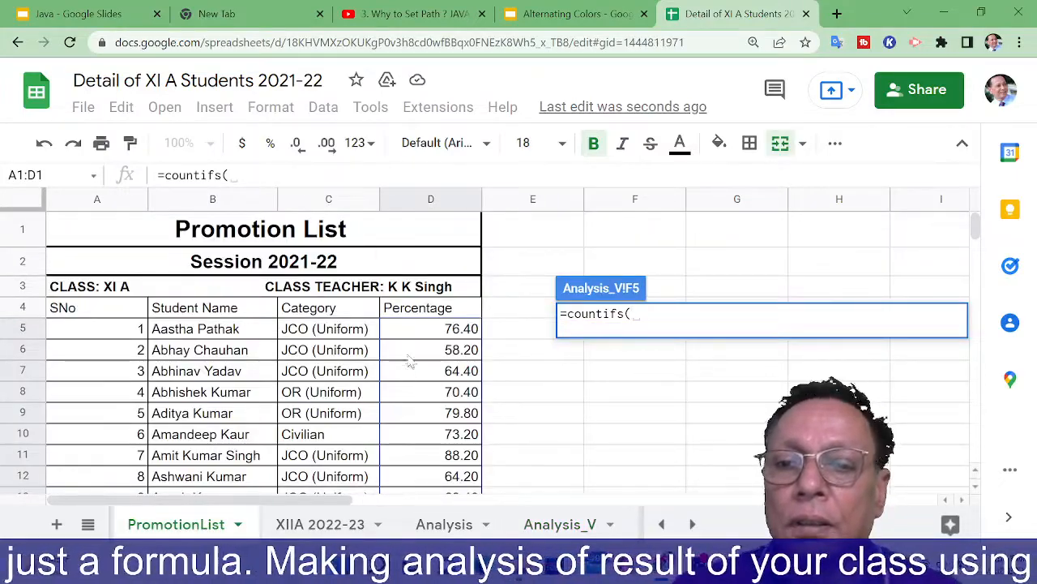
{"action": "left_click_drag", "start_coordinate": [411, 339], "coordinate": [430, 440]}
{"action": "left_click_drag", "start_coordinate": [435, 409], "coordinate": [433, 386]}
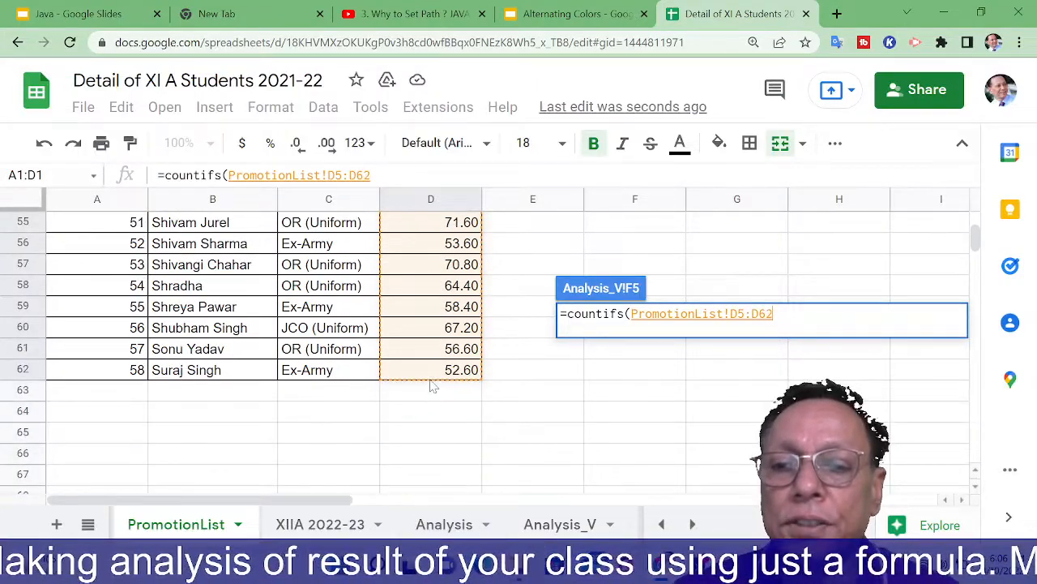
{"action": "type", "text": ","}
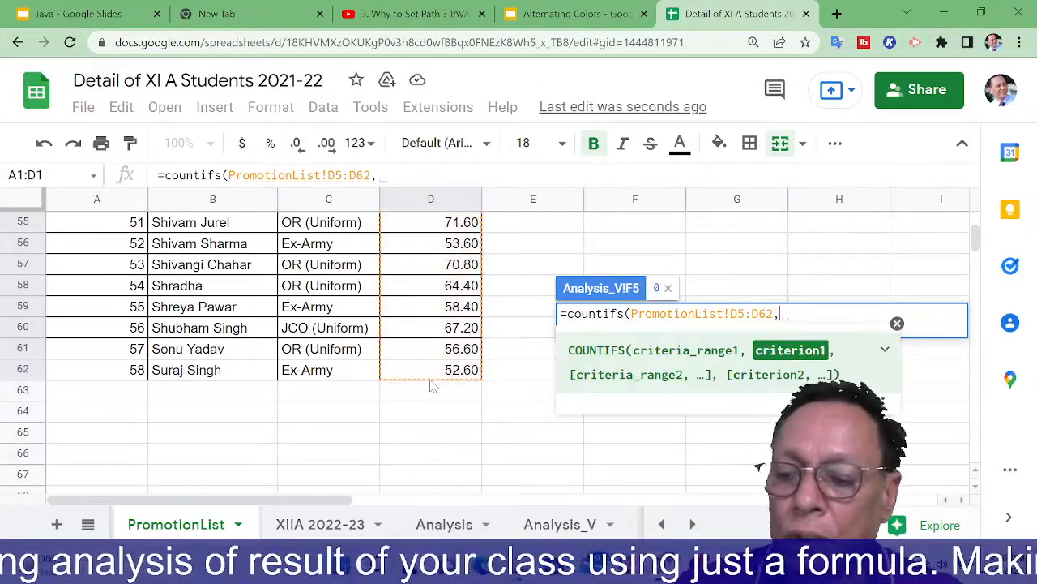
{"action": "type", "text": "\""}
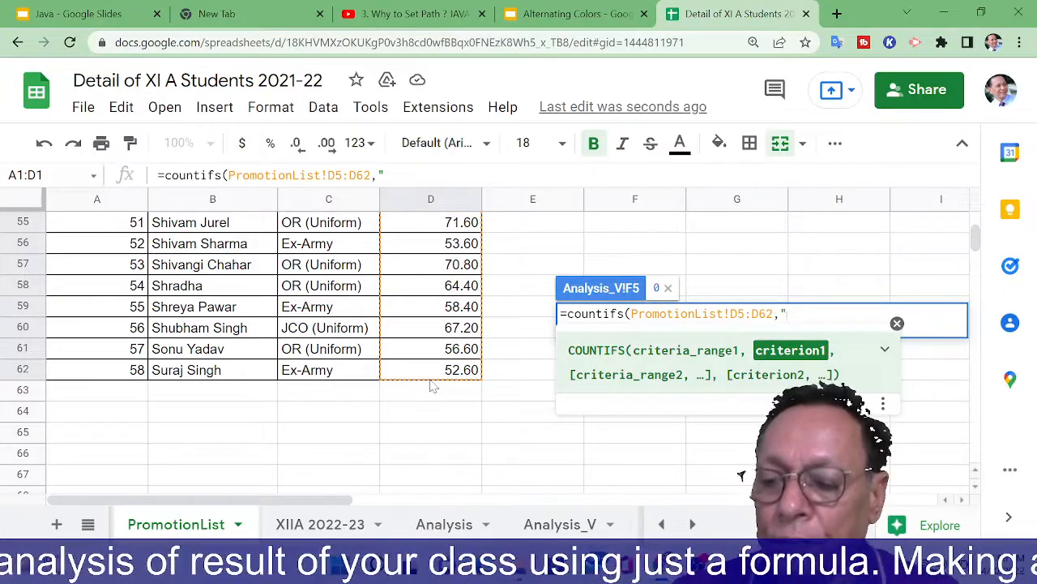
{"action": "type", "text": ">"}
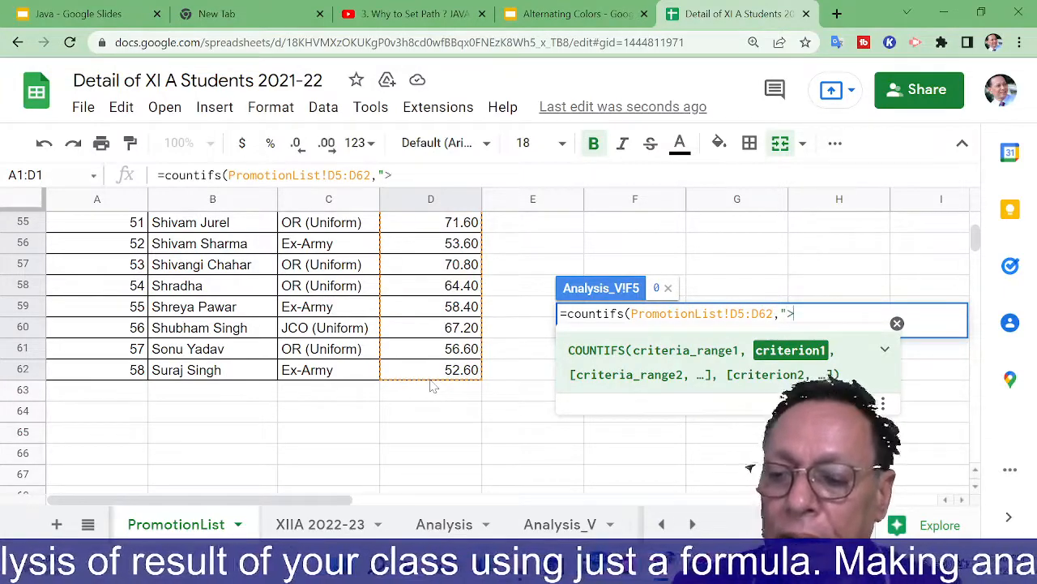
{"action": "type", "text": "90\""}
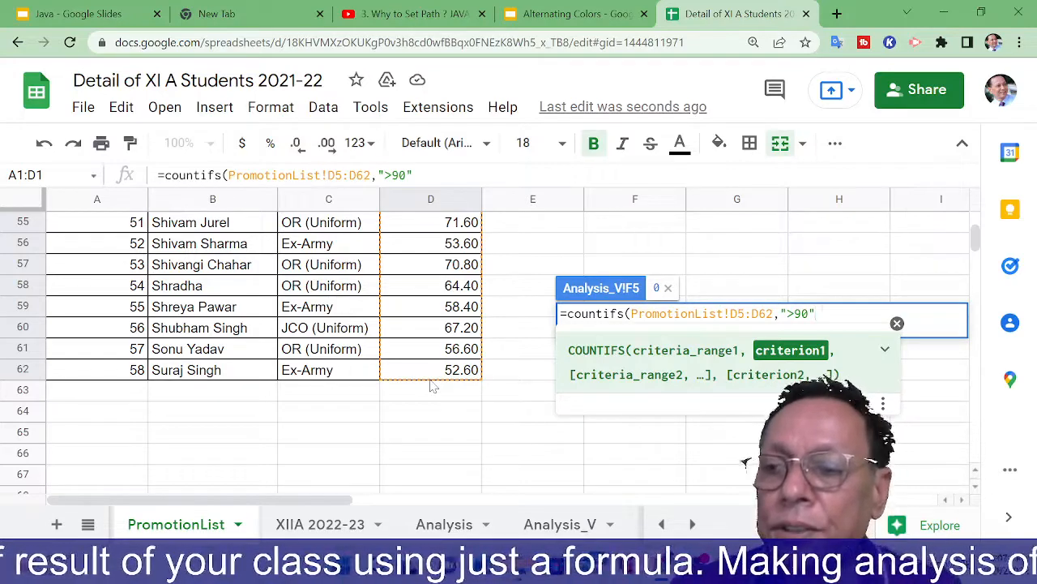
Complete the F5 formula with PromotionList!D5:D62 as the second criteria range and "<95" as its criterion.
{"action": "type", "text": ","}
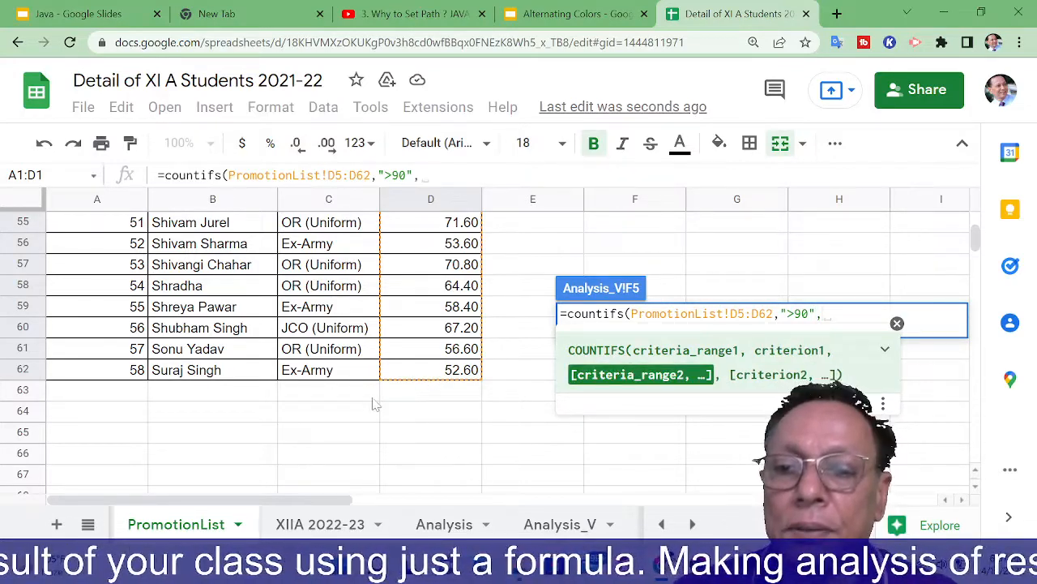
{"action": "left_click_drag", "start_coordinate": [413, 380], "coordinate": [424, 339]}
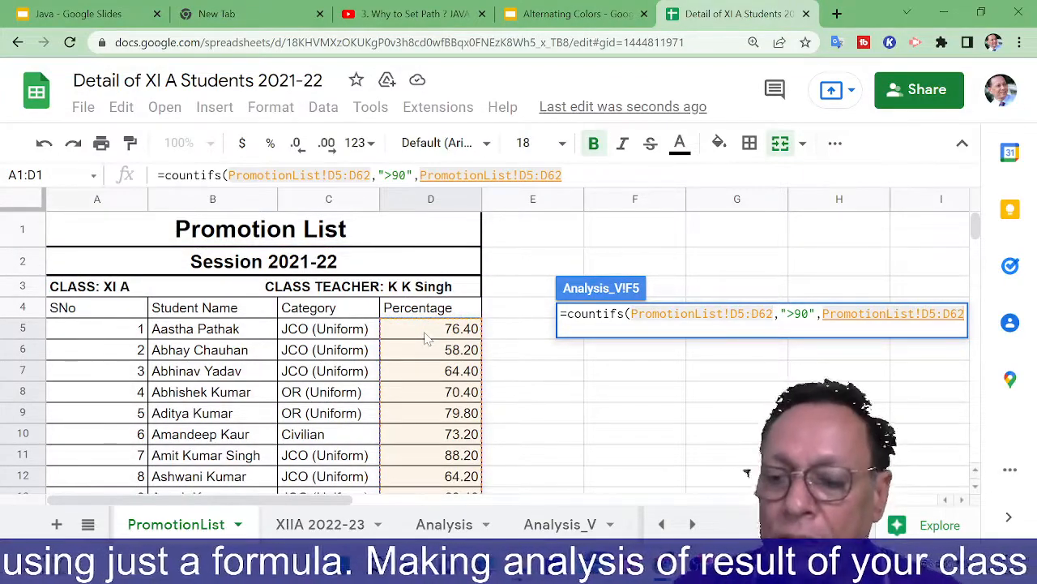
{"action": "type", "text": ","}
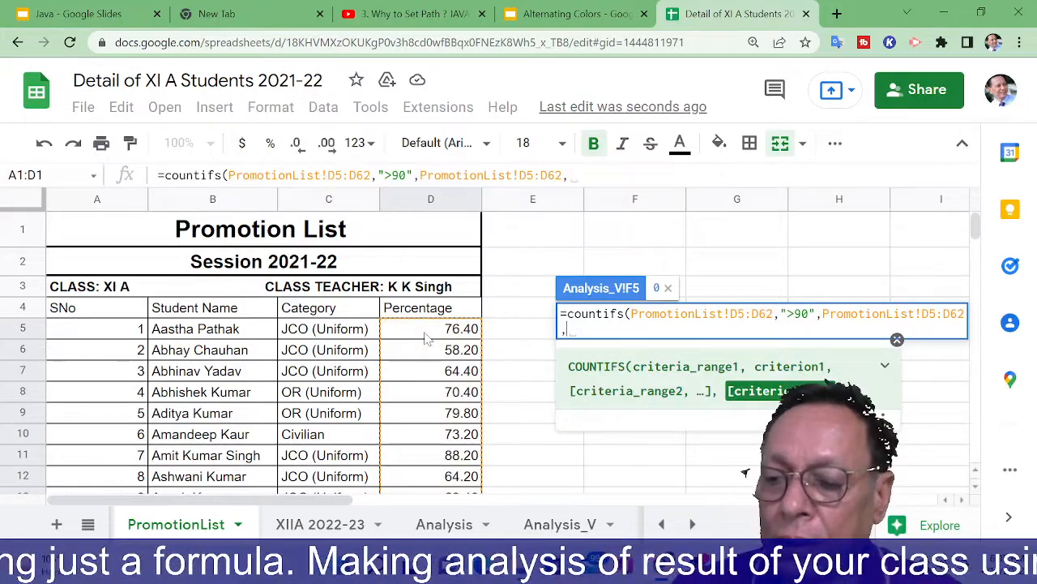
{"action": "type", "text": "\"<9"}
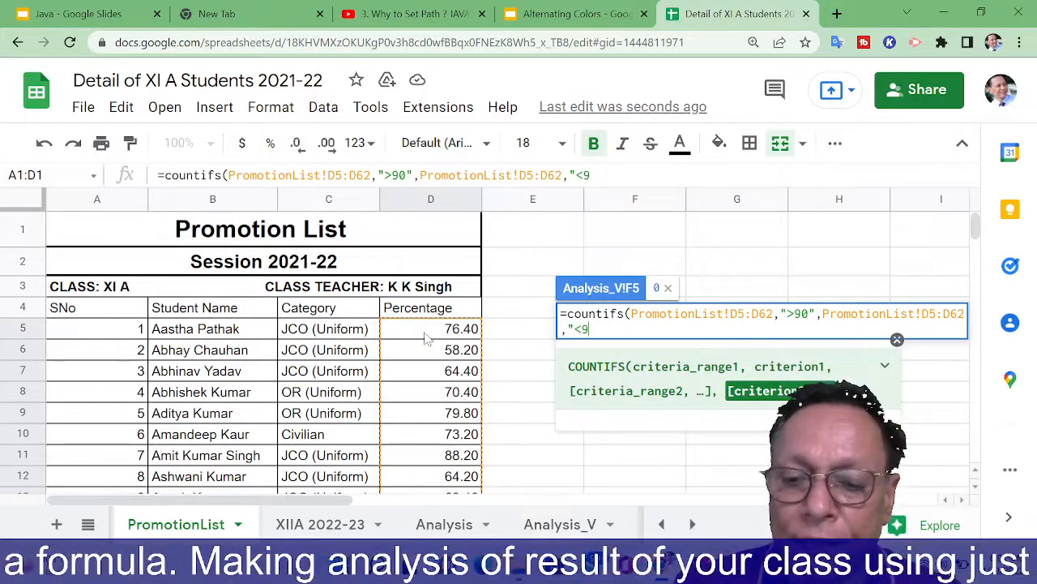
{"action": "type", "text": "5\""}
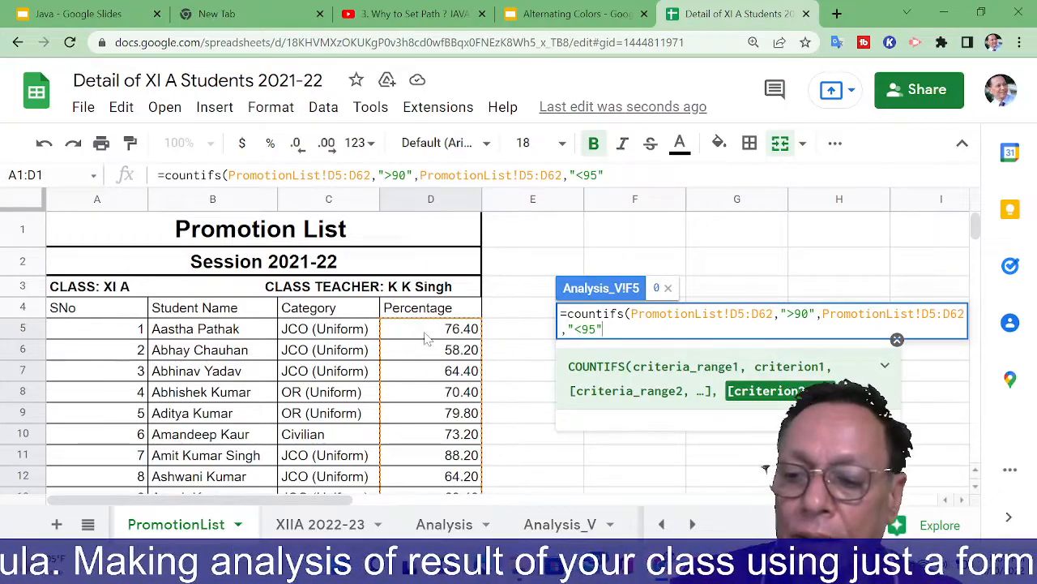
{"action": "type", "text": ")"}
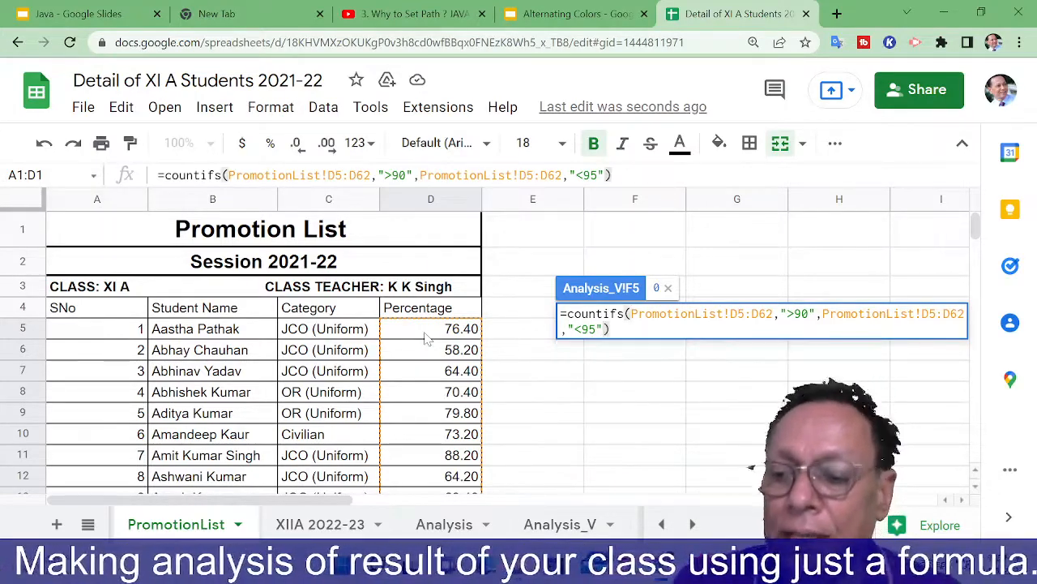
{"action": "key", "text": "Return"}
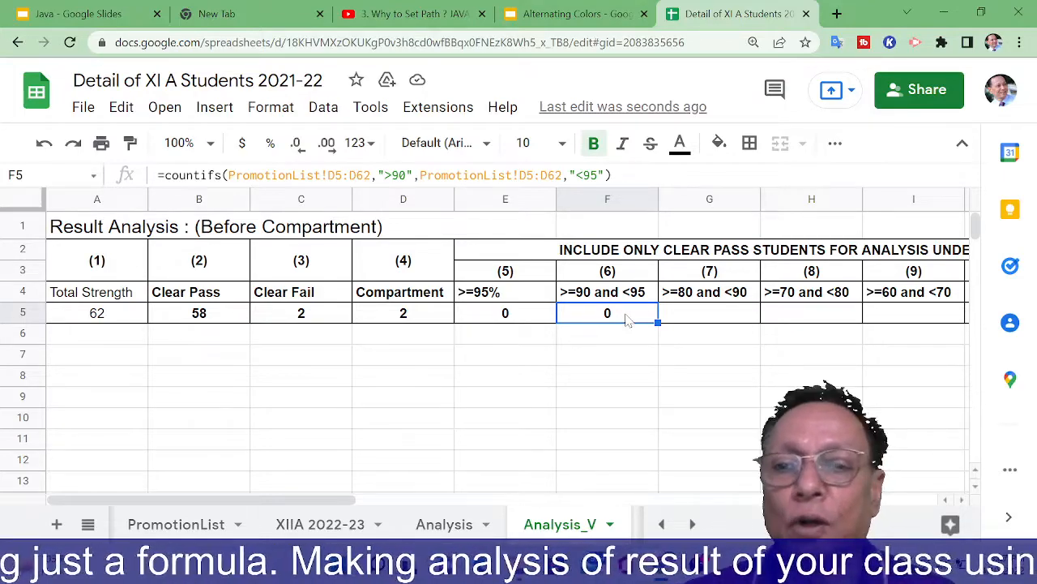
Copy the COUNTIFS formula from F5 into G5, under the >=80 and <90 heading.
{"action": "key", "text": "ctrl+c"}
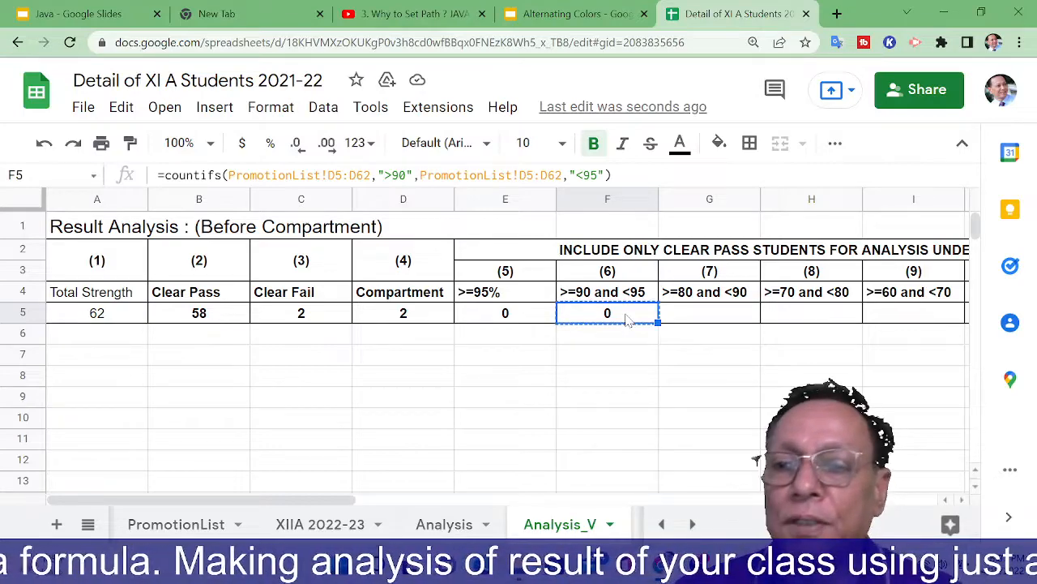
{"action": "left_click", "coordinate": [673, 320]}
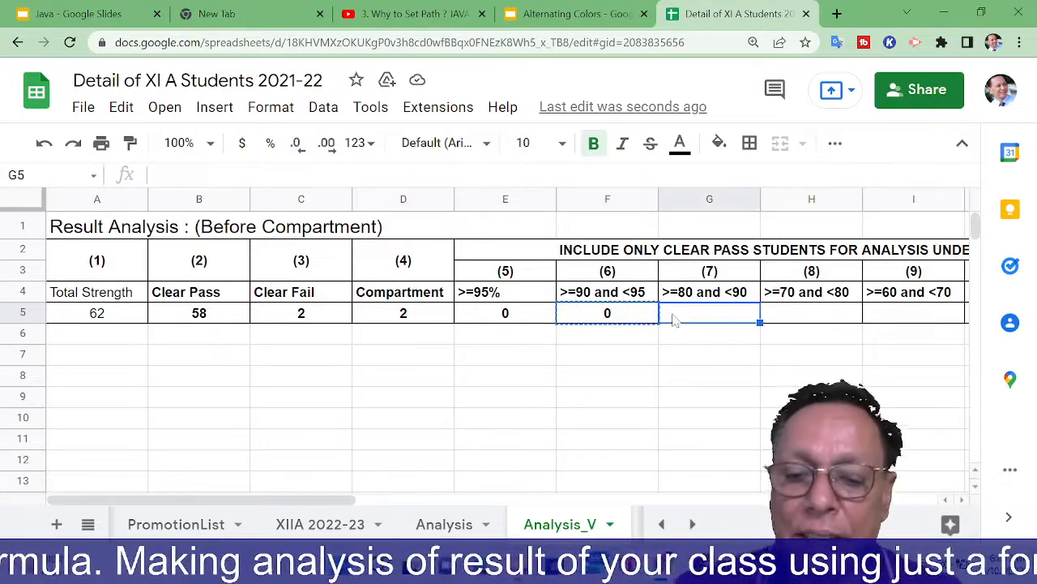
{"action": "key", "text": "ctrl+v"}
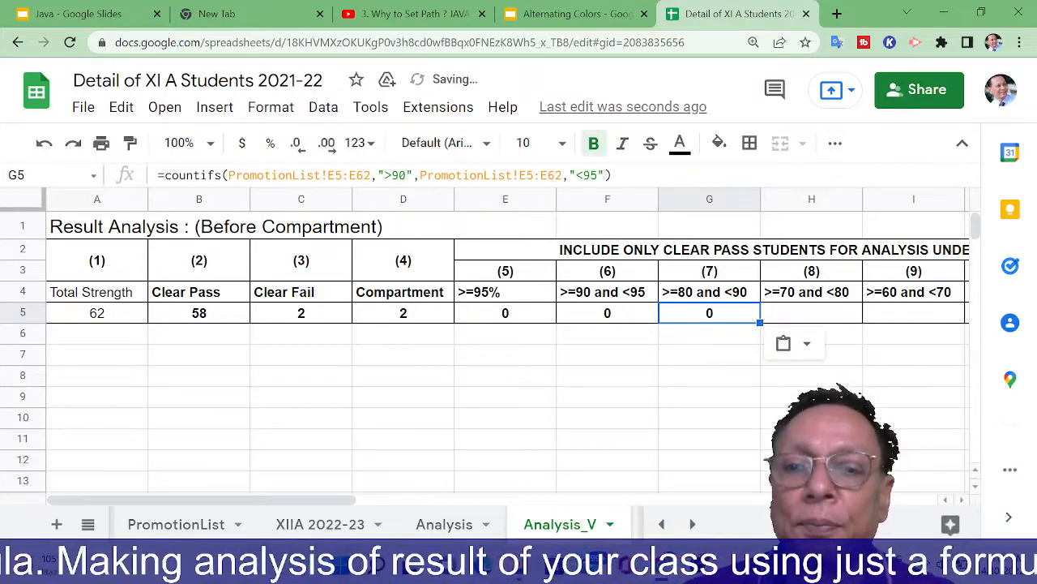
Make the first criteria range of the F5 COUNTIFS formula absolute, as PromotionList!$D$5:$D$62.
{"action": "left_click", "coordinate": [599, 318]}
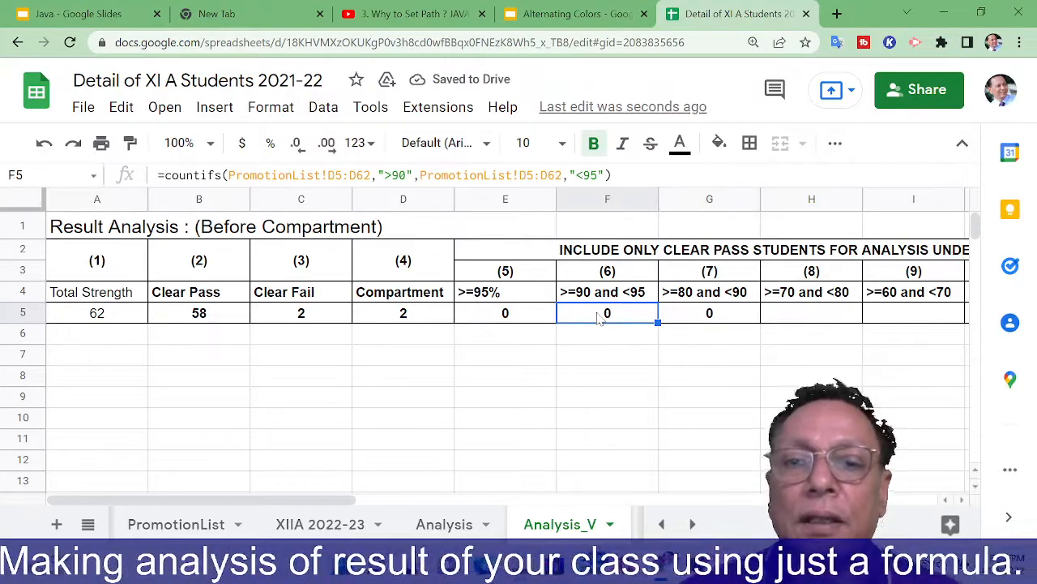
{"action": "left_click", "coordinate": [685, 319]}
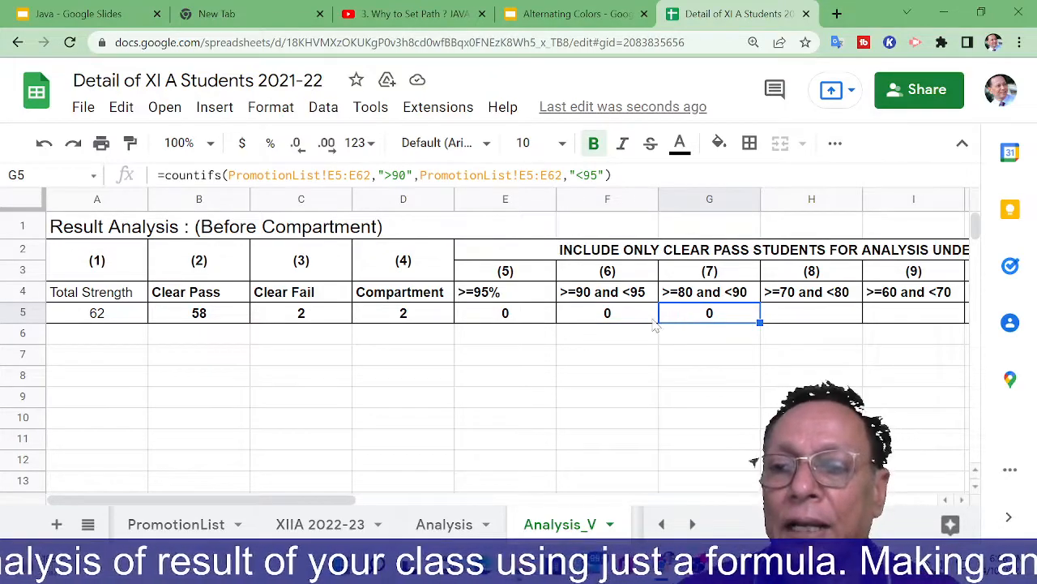
{"action": "left_click", "coordinate": [627, 322]}
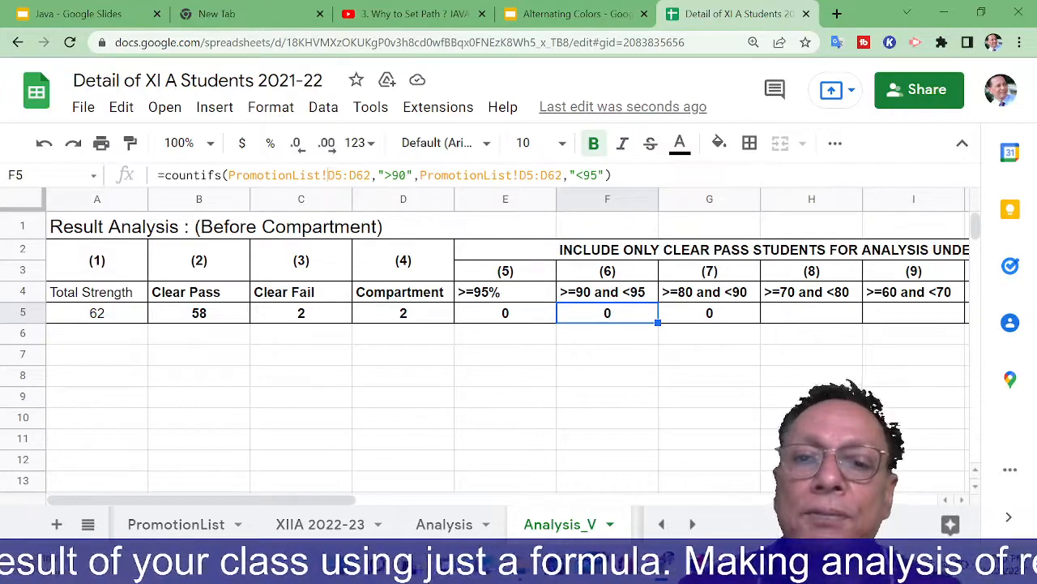
{"action": "key", "text": "F2"}
{"action": "type", "text": "$D"}
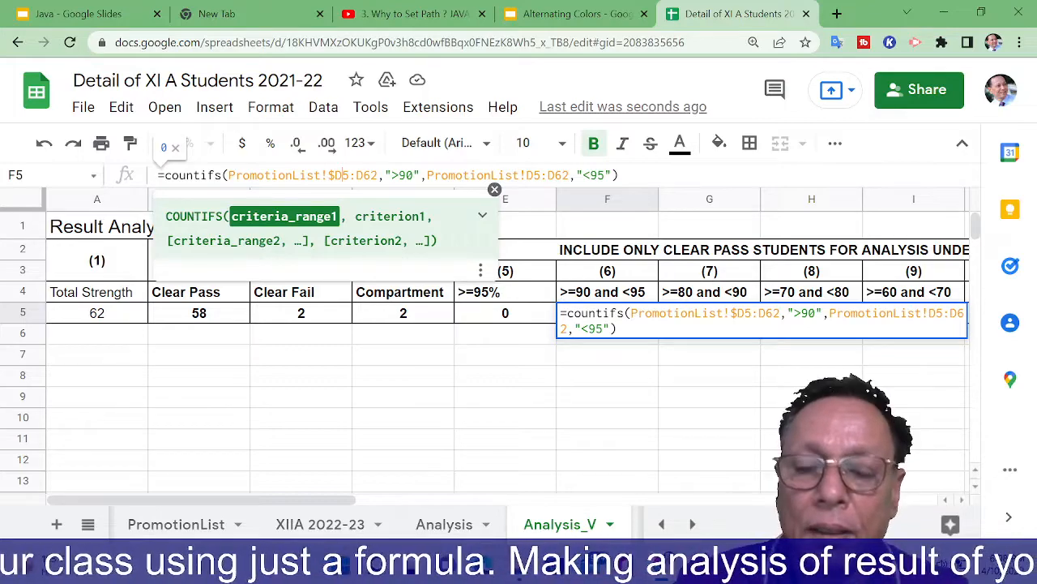
{"action": "type", "text": "$5:"}
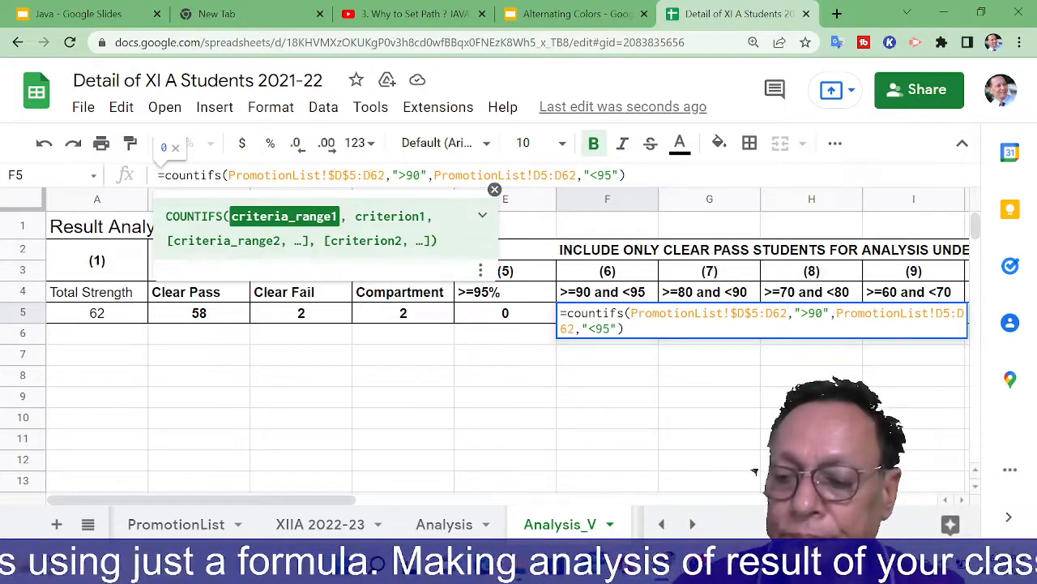
{"action": "type", "text": "$D"}
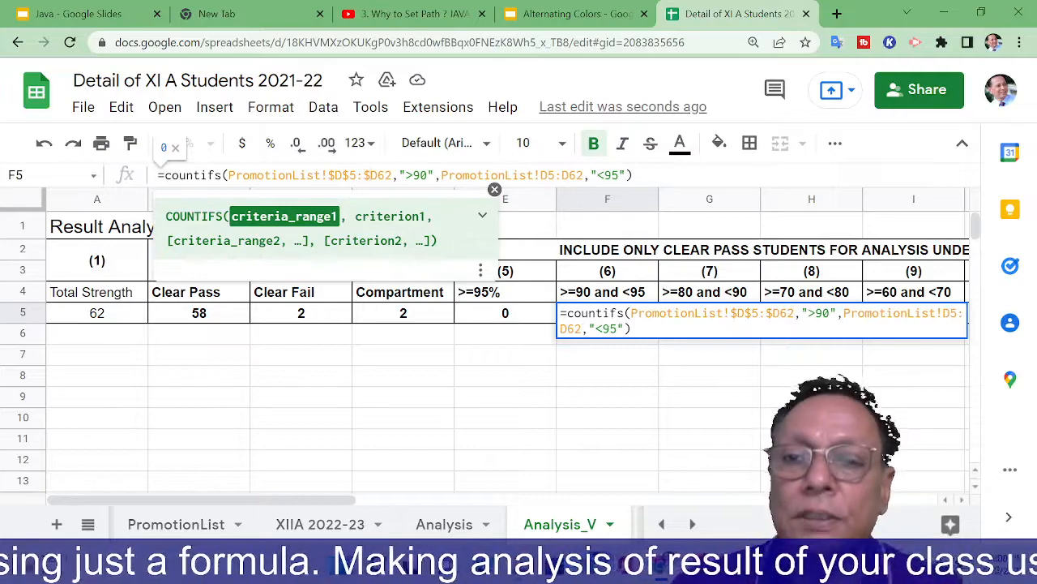
{"action": "type", "text": "$"}
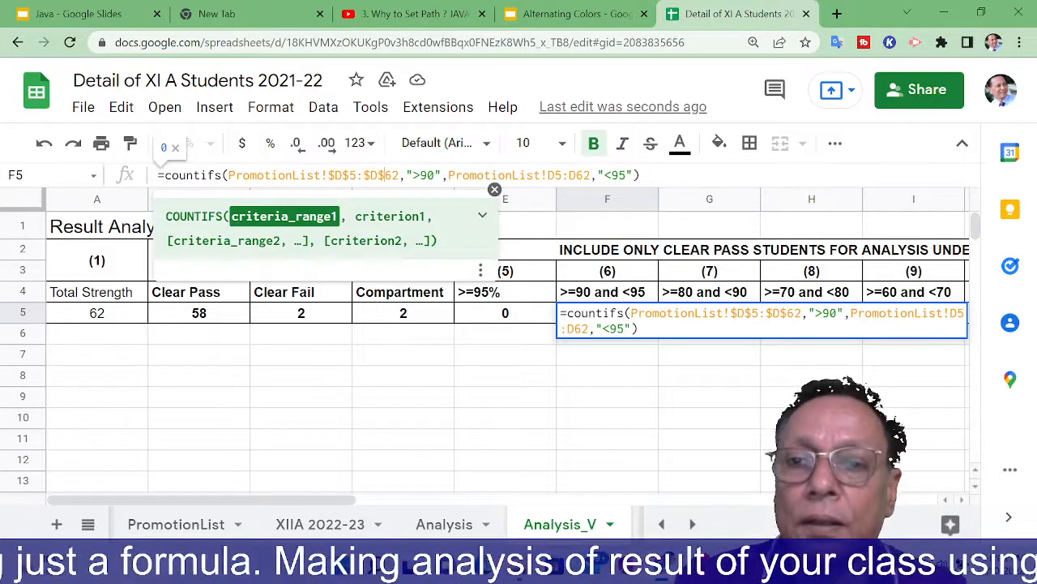
Make the second criteria range of the F5 formula absolute as PromotionList!$D$5:$D$62 and commit the formula.
{"action": "key", "text": "Right"}
{"action": "key", "text": "Right"}
{"action": "key", "text": "Right"}
{"action": "key", "text": "Right"}
{"action": "key", "text": "Right"}
{"action": "key", "text": "Right"}
{"action": "key", "text": "Right"}
{"action": "key", "text": "Right"}
{"action": "key", "text": "Right"}
{"action": "key", "text": "Right"}
{"action": "key", "text": "Right"}
{"action": "key", "text": "Right"}
{"action": "key", "text": "Right"}
{"action": "key", "text": "Right"}
{"action": "key", "text": "Right"}
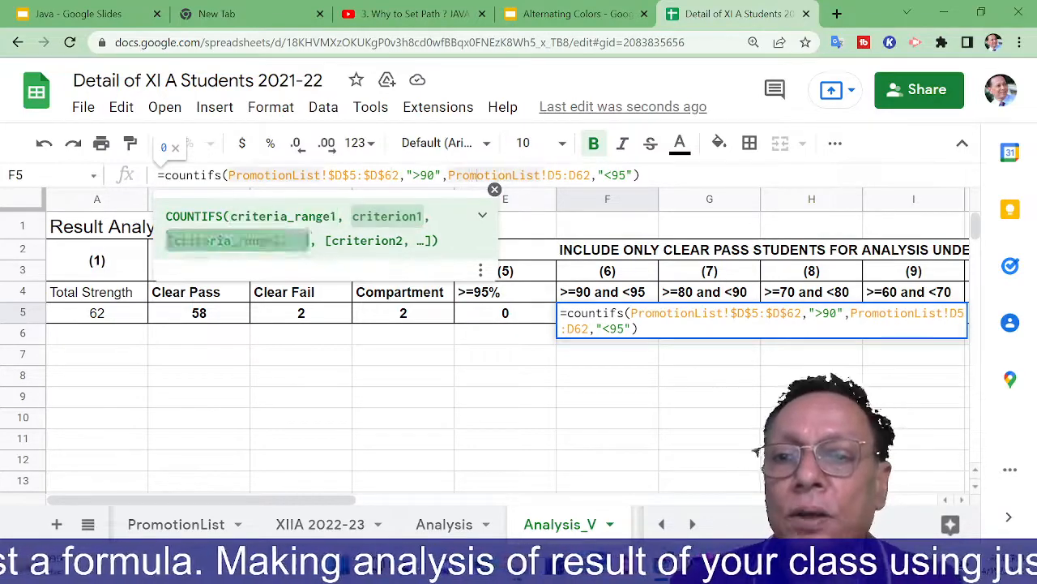
{"action": "key", "text": "Right"}
{"action": "key", "text": "Right"}
{"action": "key", "text": "Right"}
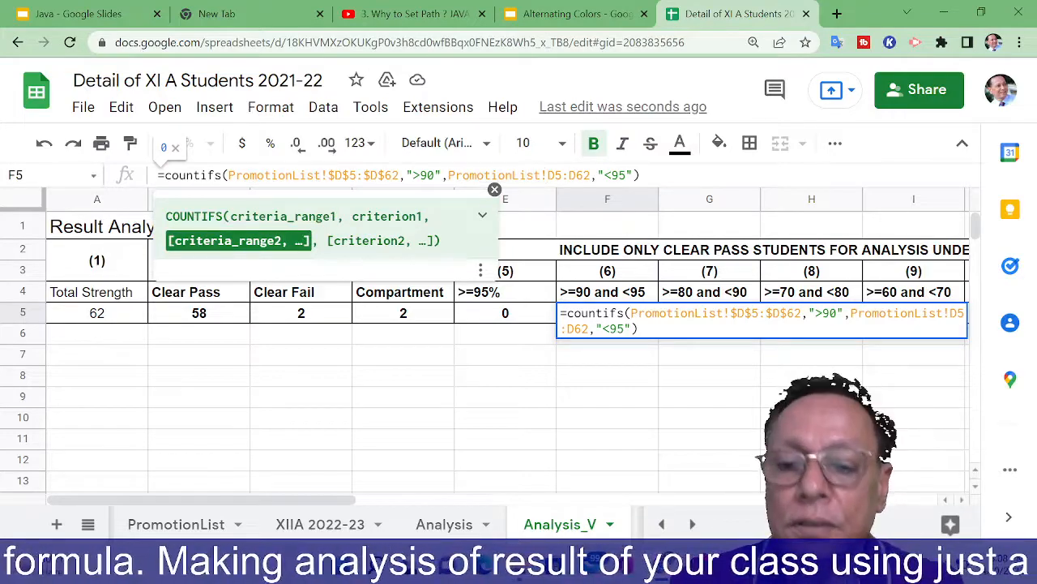
{"action": "type", "text": "$D"}
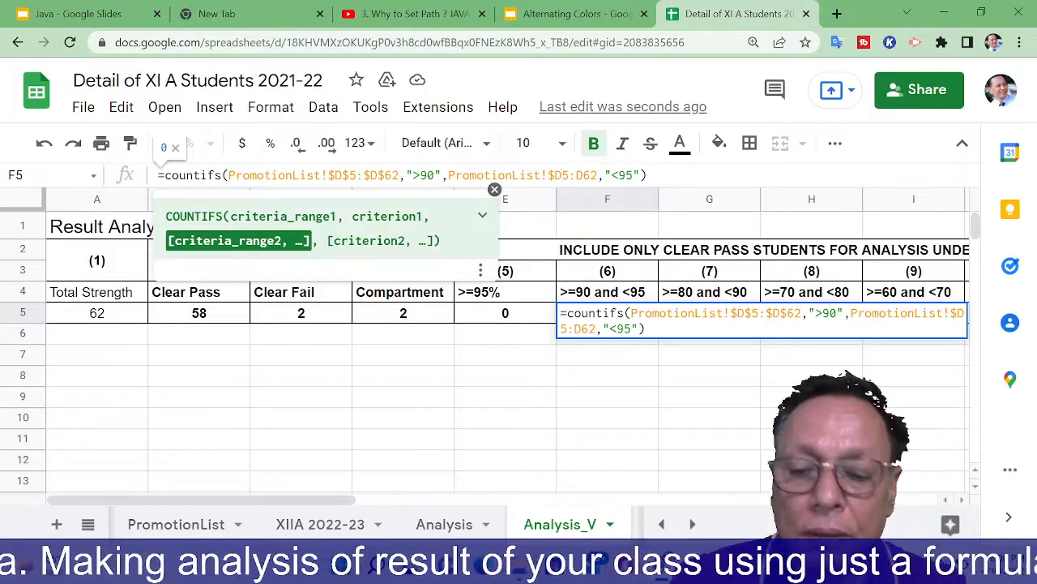
{"action": "type", "text": "$"}
{"action": "key", "text": "Right"}
{"action": "key", "text": "Right"}
{"action": "type", "text": "$D"}
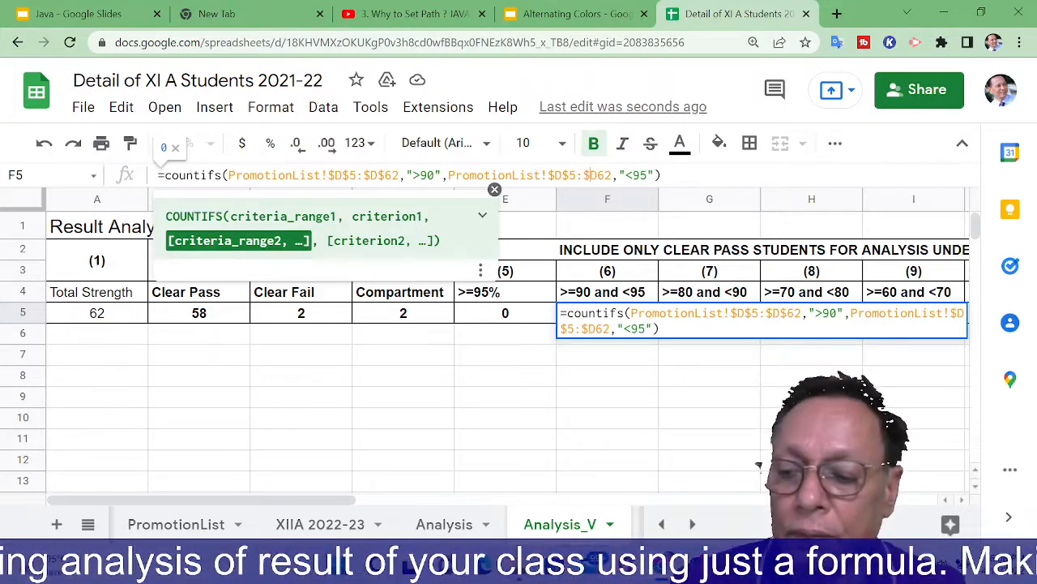
{"action": "type", "text": "$"}
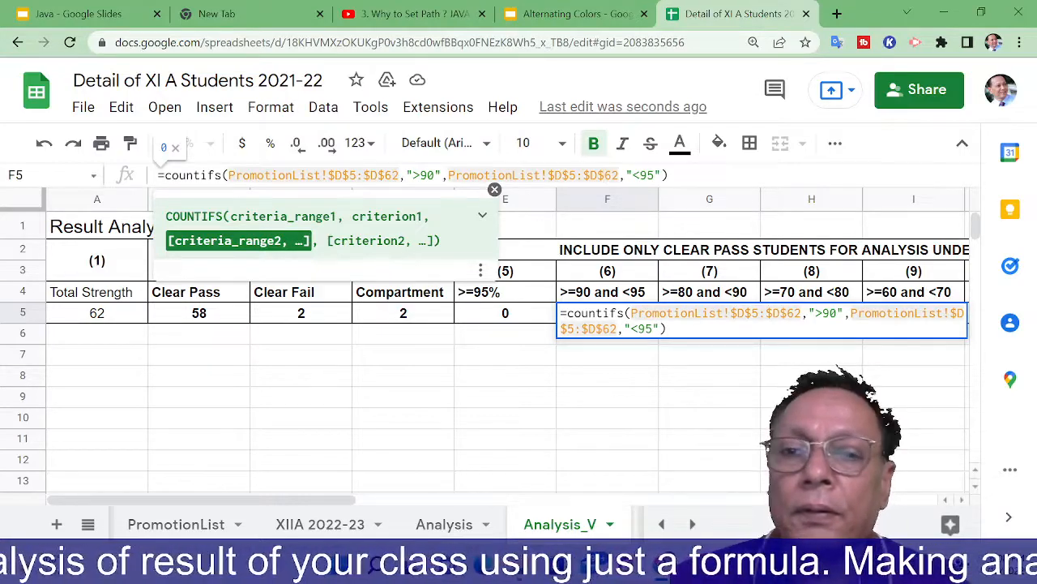
{"action": "key", "text": "Return"}
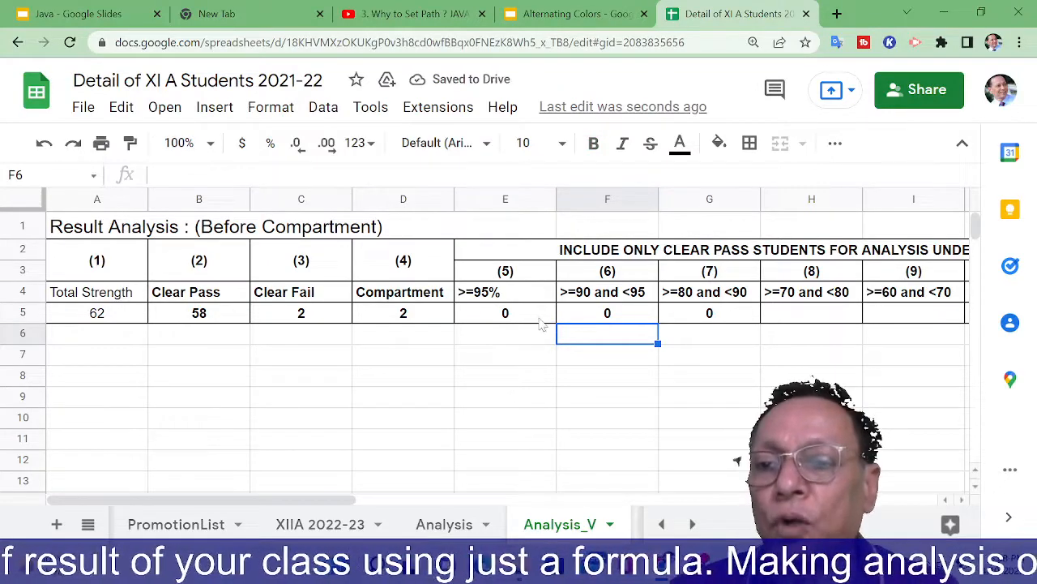
Copy the F5 formula with its absolute ranges into G5, replacing the formula there.
{"action": "left_click", "coordinate": [574, 319]}
{"action": "key", "text": "ctrl+c"}
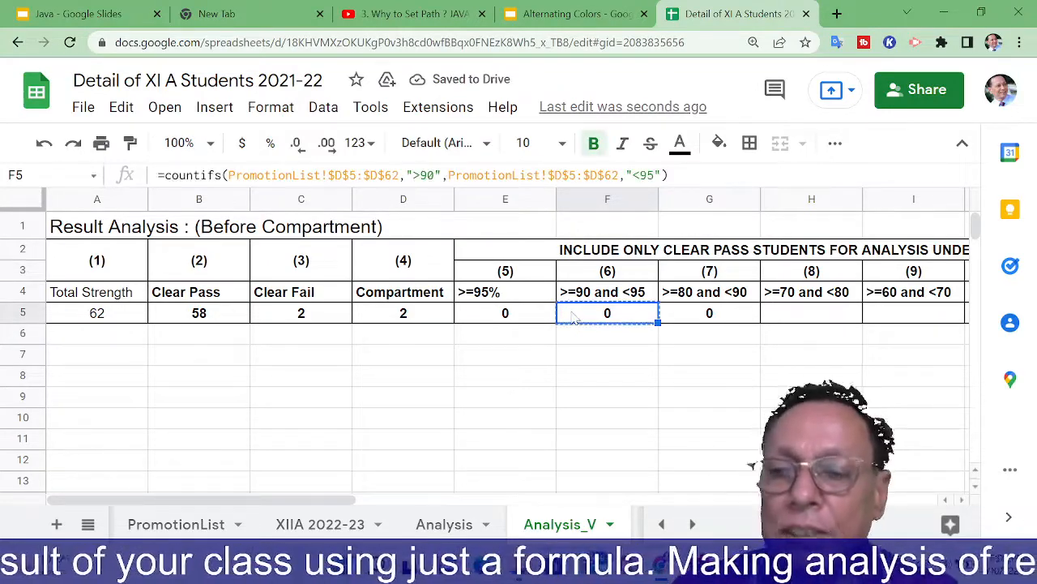
{"action": "left_click", "coordinate": [675, 321]}
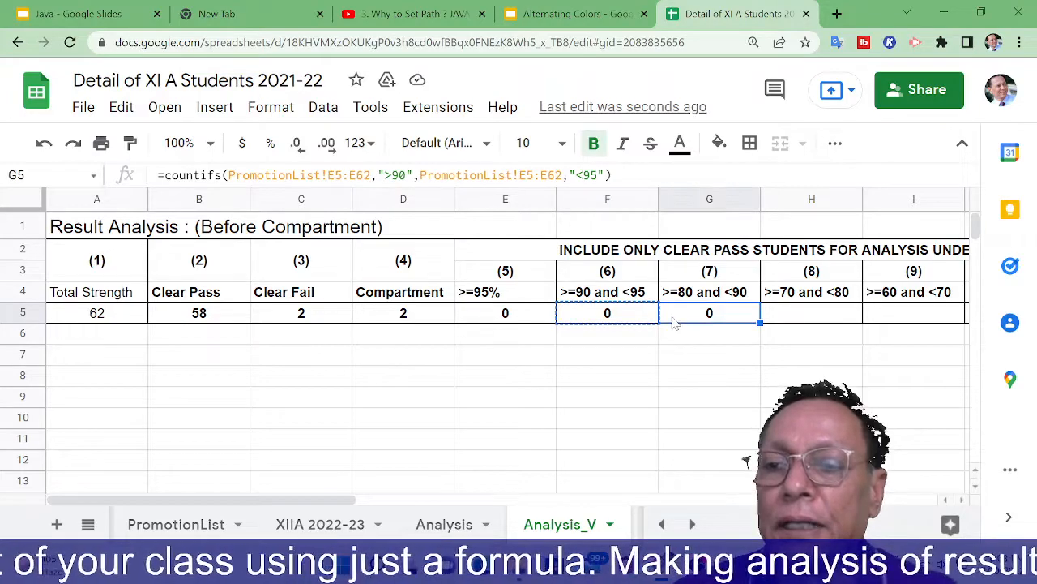
{"action": "key", "text": "ctrl+v"}
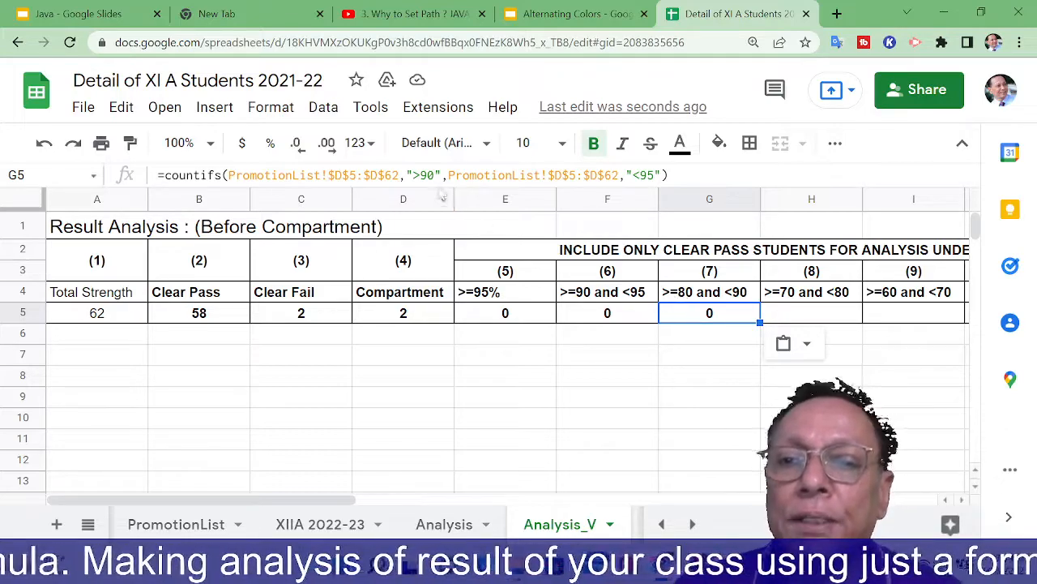
Set the first criterion of the G5 formula to ">=80".
{"action": "left_click_drag", "start_coordinate": [435, 175], "coordinate": [421, 175]}
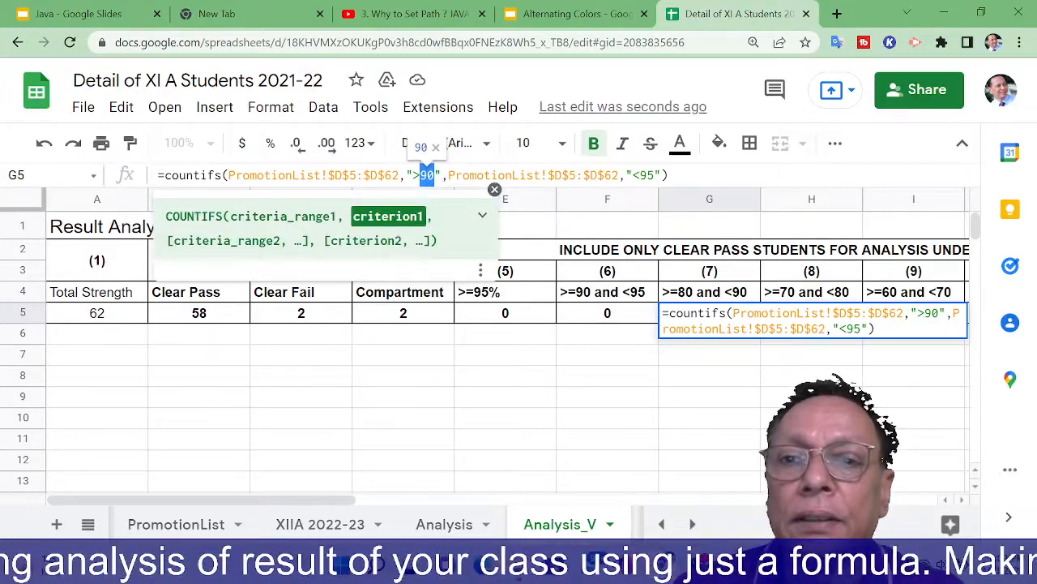
{"action": "left_click", "coordinate": [421, 175]}
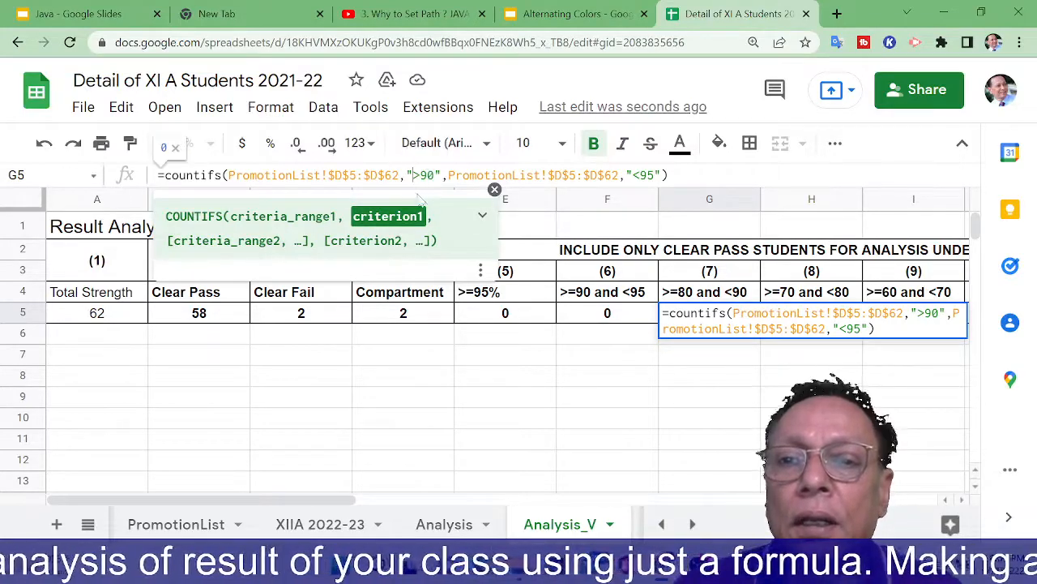
{"action": "type", "text": "="}
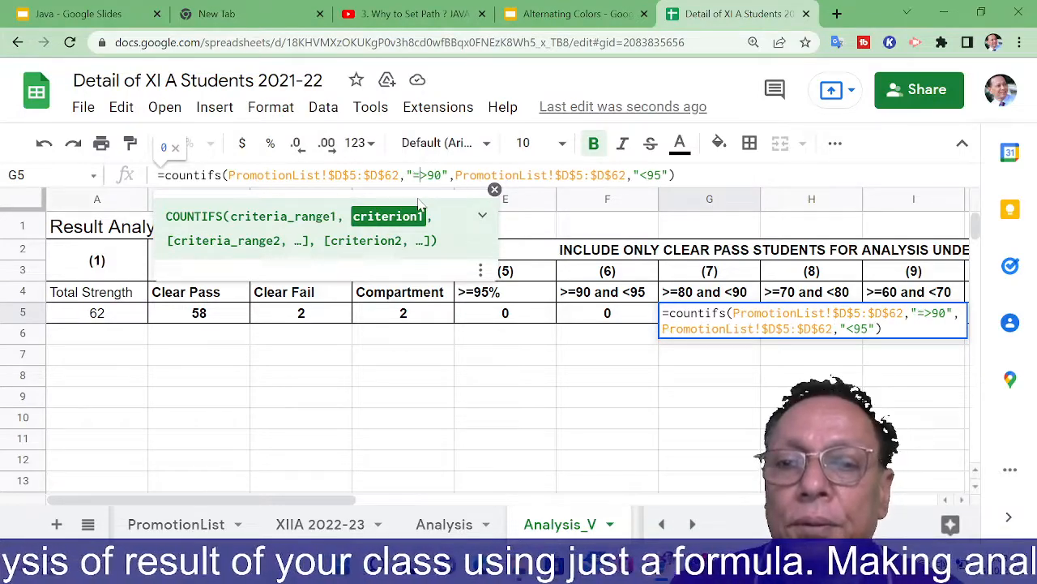
{"action": "key", "text": "BackSpace"}
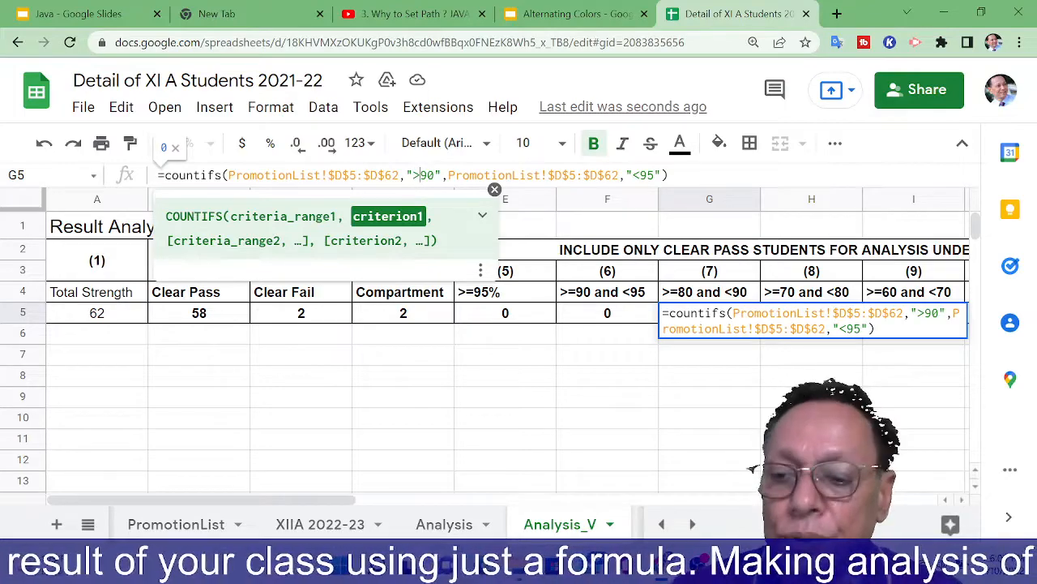
{"action": "type", "text": "="}
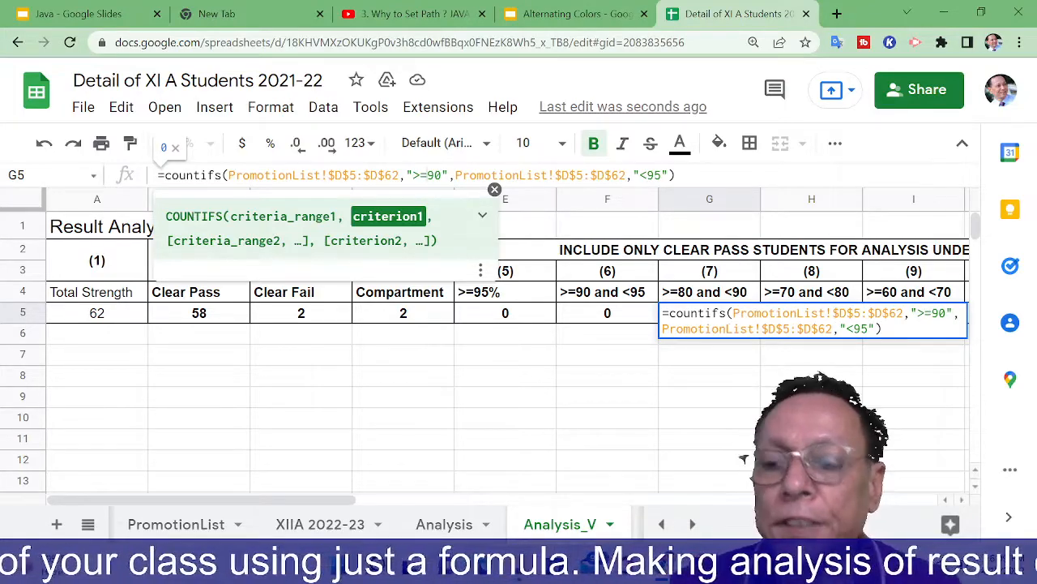
{"action": "type", "text": "80"}
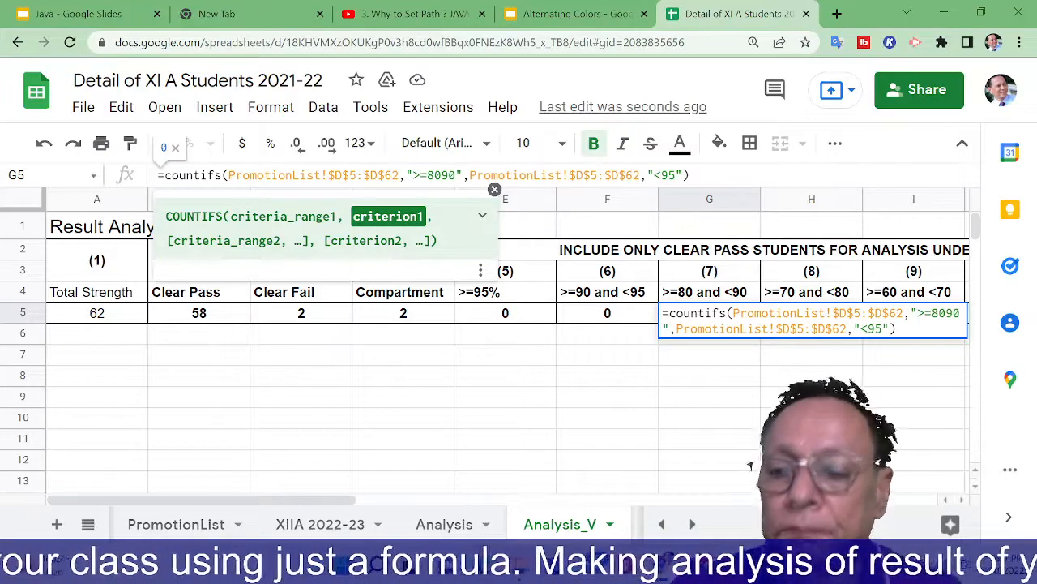
{"action": "key", "text": "Delete"}
{"action": "key", "text": "Delete"}
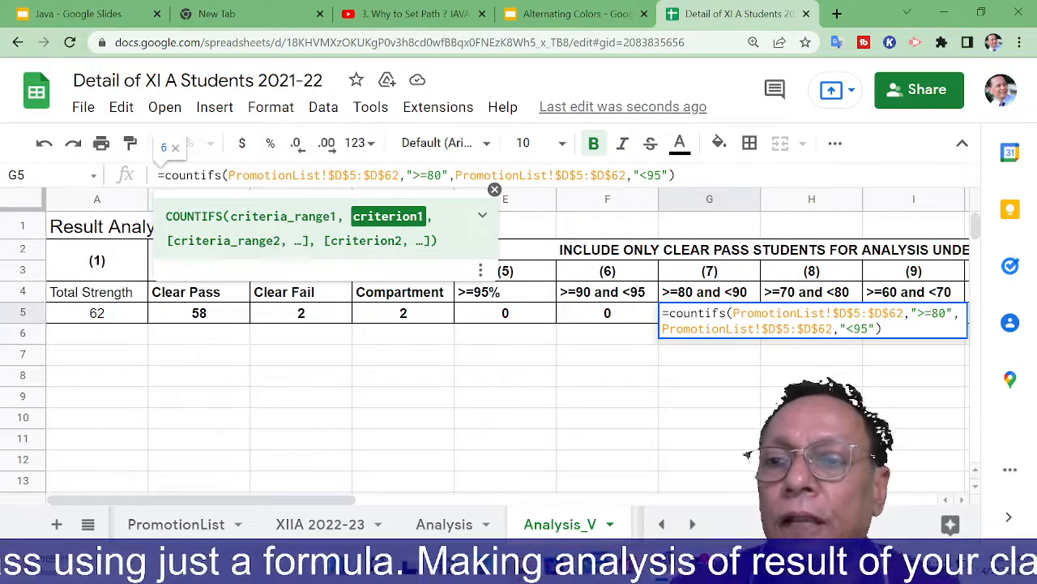
Set the second criterion of the G5 formula to "<90" and commit the formula.
{"action": "key", "text": "BackSpace"}
{"action": "type", "text": "0"}
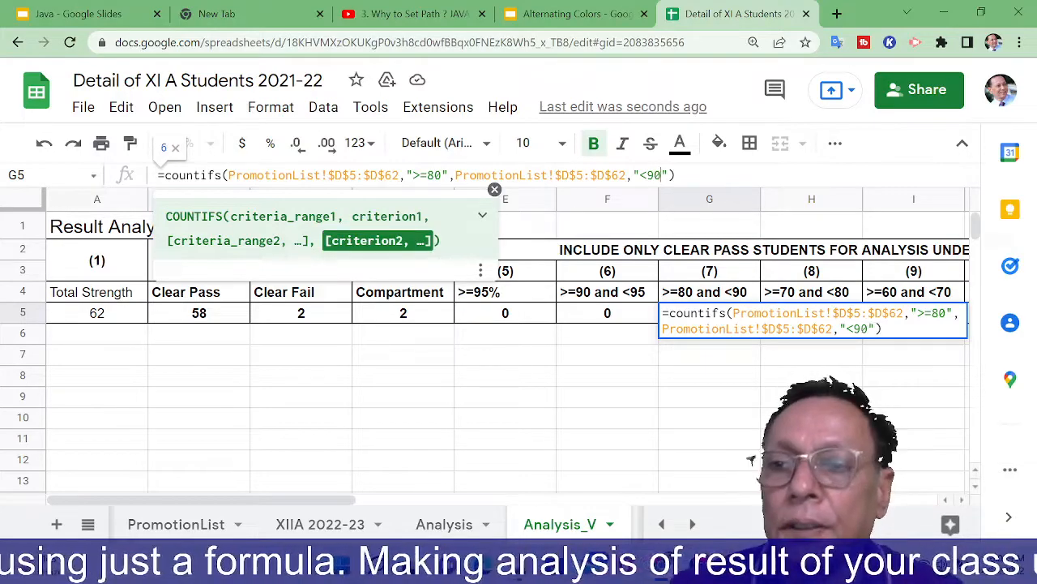
{"action": "key", "text": "Return"}
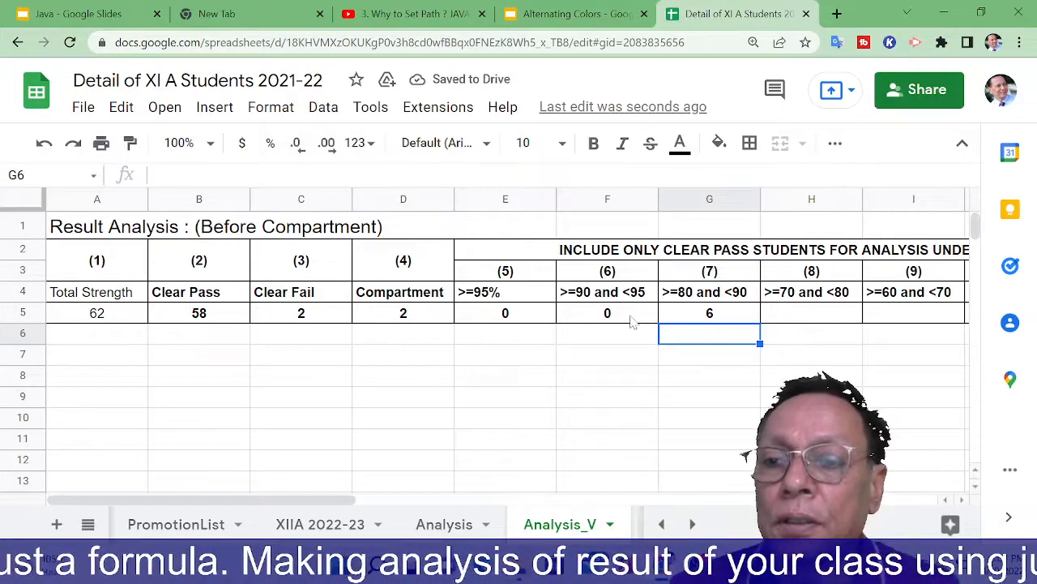
Correct the first criterion of the F5 formula to ">=90" so that it matches the column heading.
{"action": "left_click", "coordinate": [621, 315]}
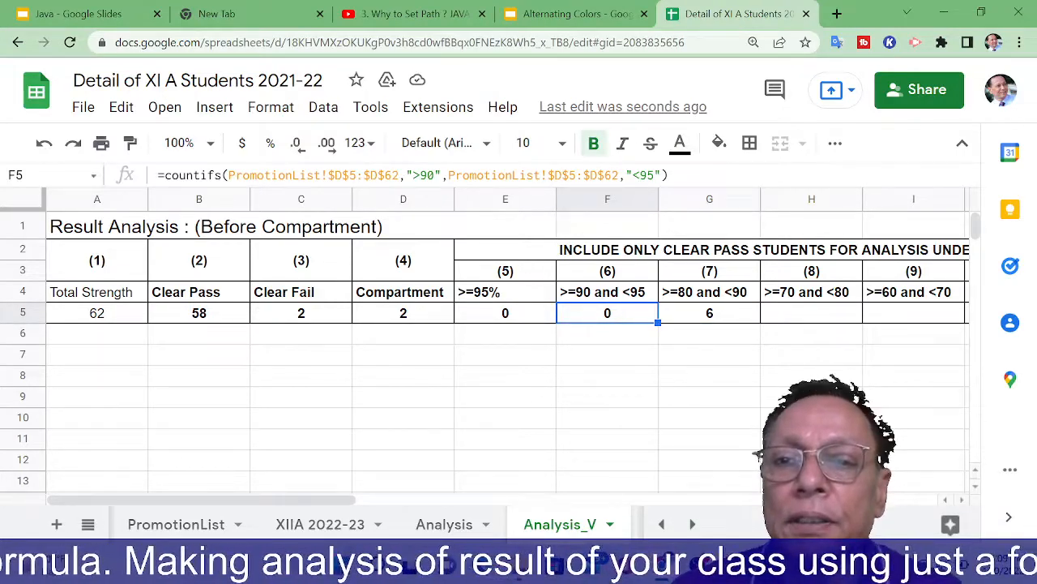
{"action": "left_click", "coordinate": [419, 175]}
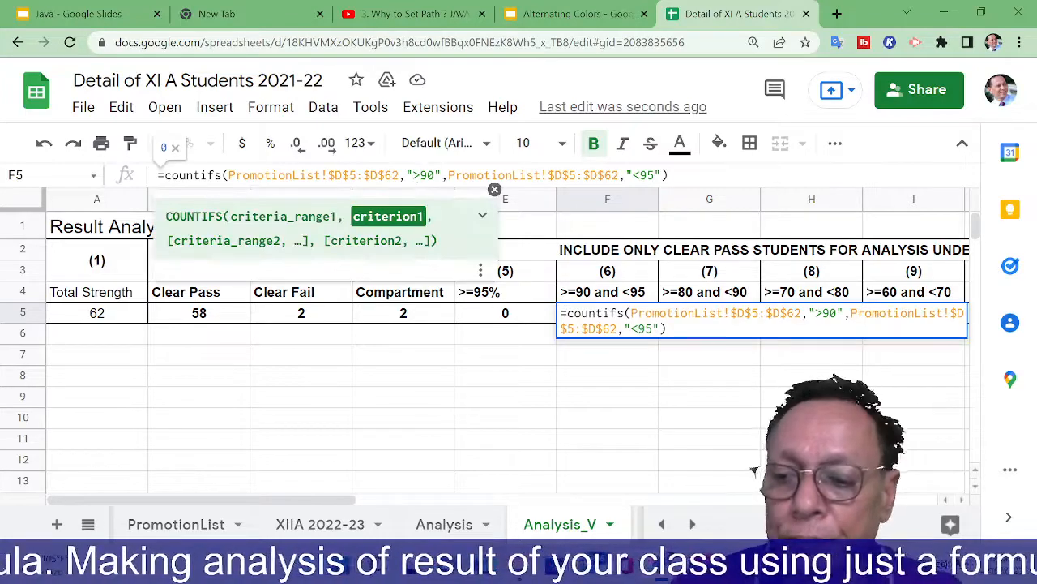
{"action": "type", "text": "="}
{"action": "key", "text": "Return"}
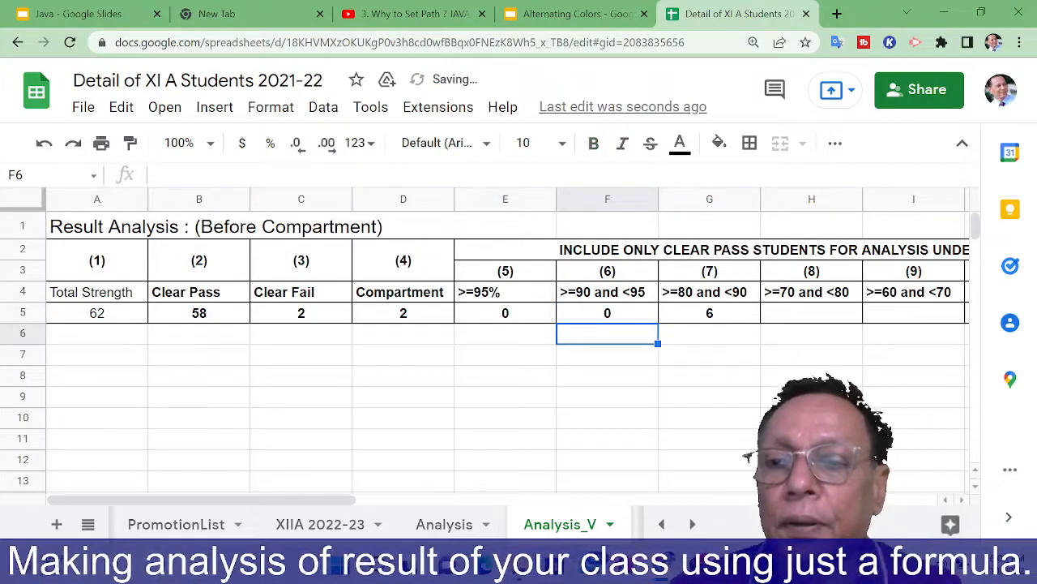
Copy the COUNTIFS formula from G5 into H5, under the >=70 and <80 heading.
{"action": "left_click", "coordinate": [691, 322]}
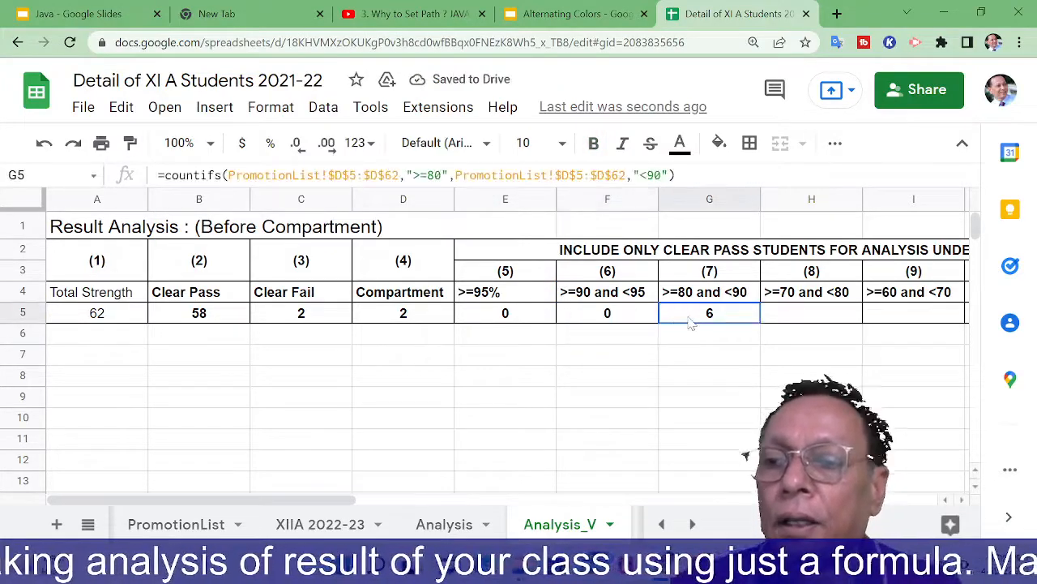
{"action": "key", "text": "ctrl+c"}
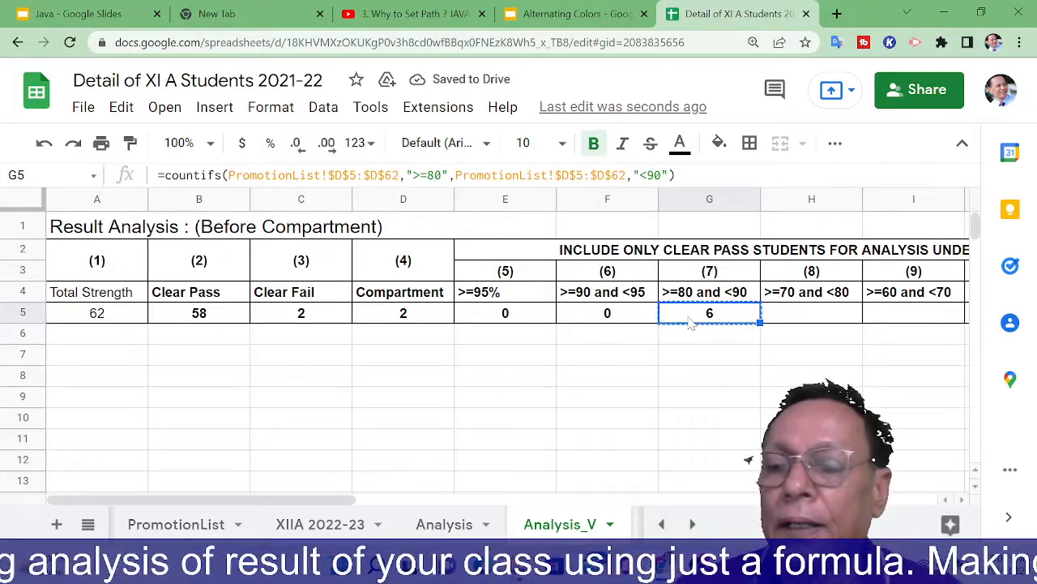
{"action": "left_click", "coordinate": [792, 318]}
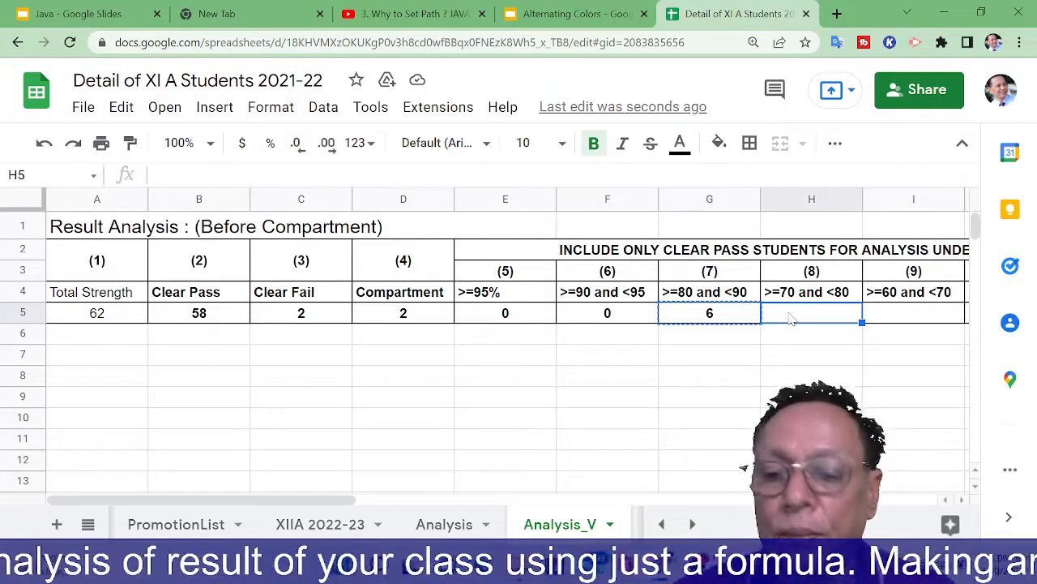
{"action": "key", "text": "ctrl+v"}
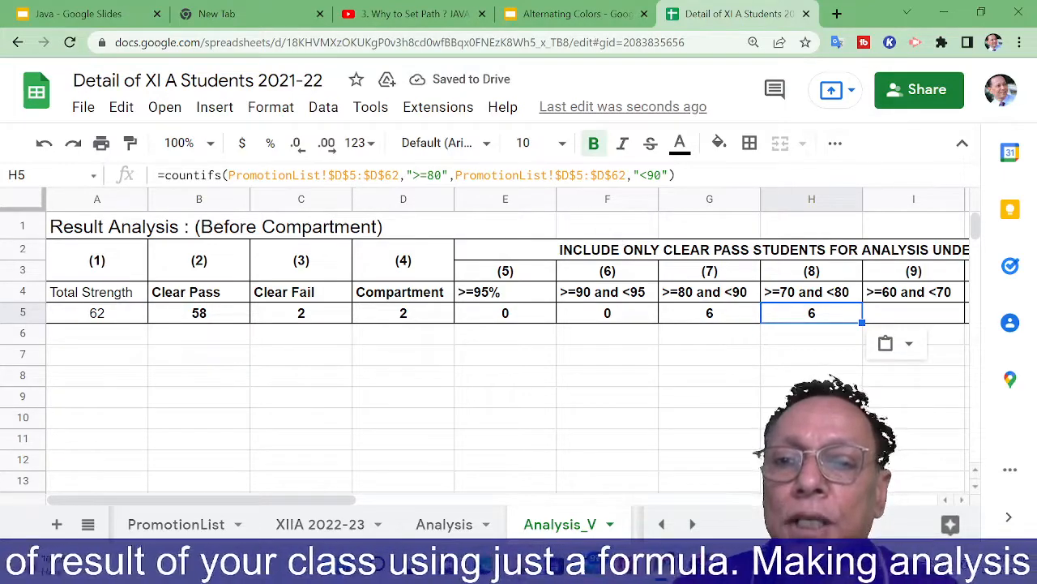
Set the first criterion of the H5 formula to ">=70".
{"action": "left_click", "coordinate": [442, 175]}
{"action": "key", "text": "shift+Left"}
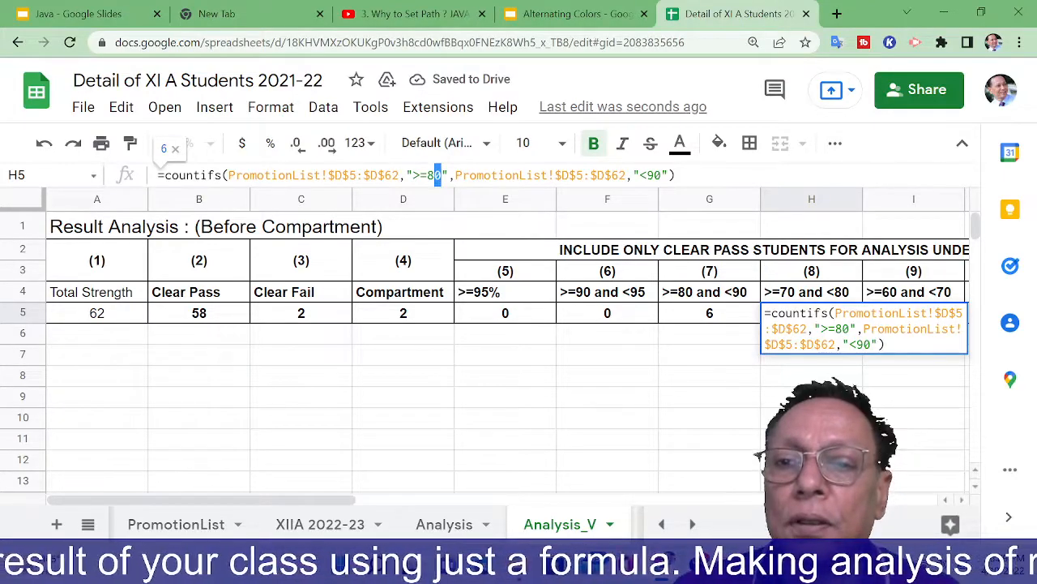
{"action": "key", "text": "shift+Left"}
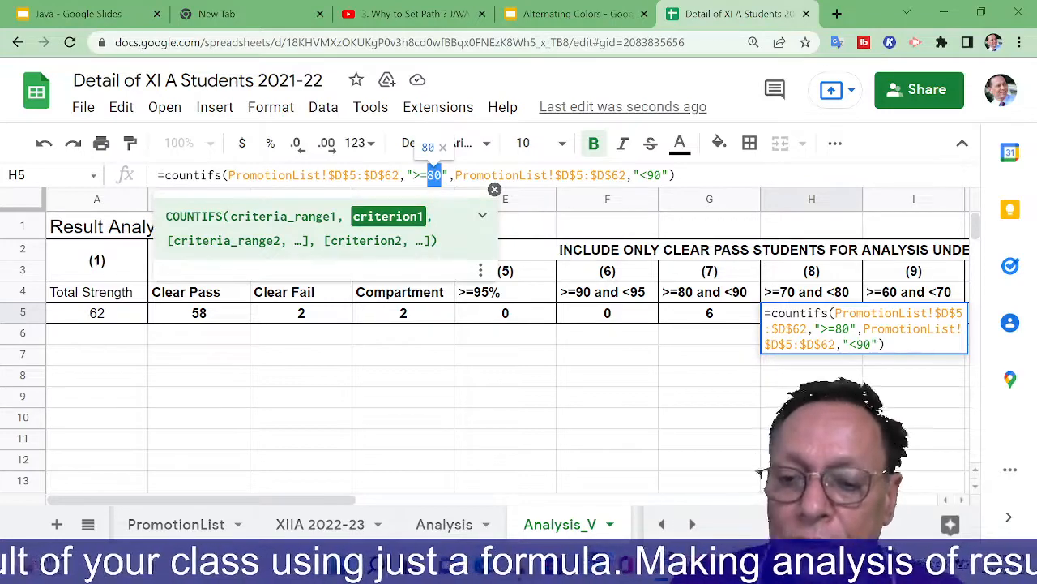
{"action": "type", "text": "70"}
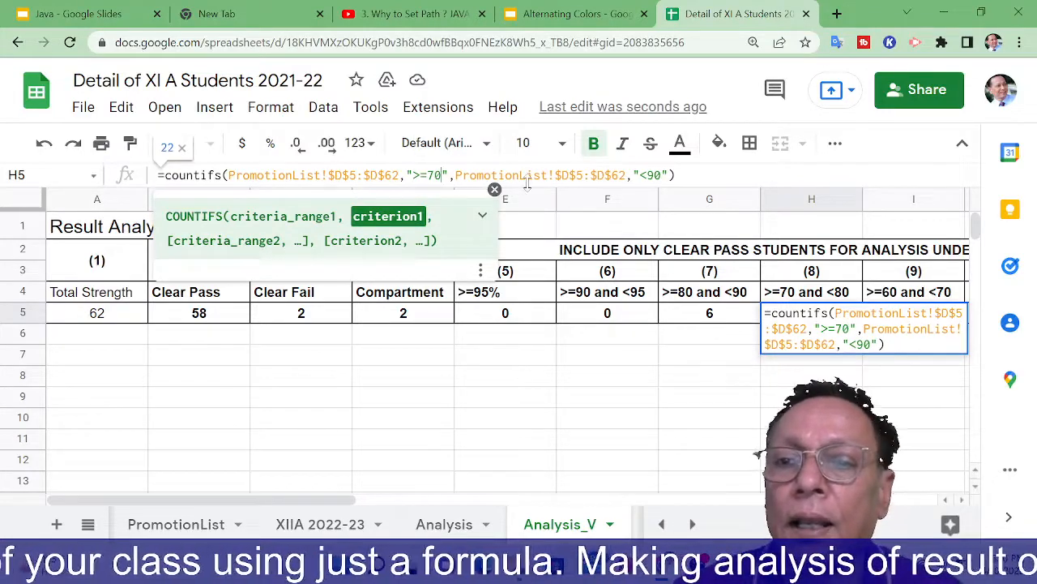
Set the second criterion of the H5 formula to "<80" and commit the formula.
{"action": "key", "text": "shift+Left"}
{"action": "type", "text": "8"}
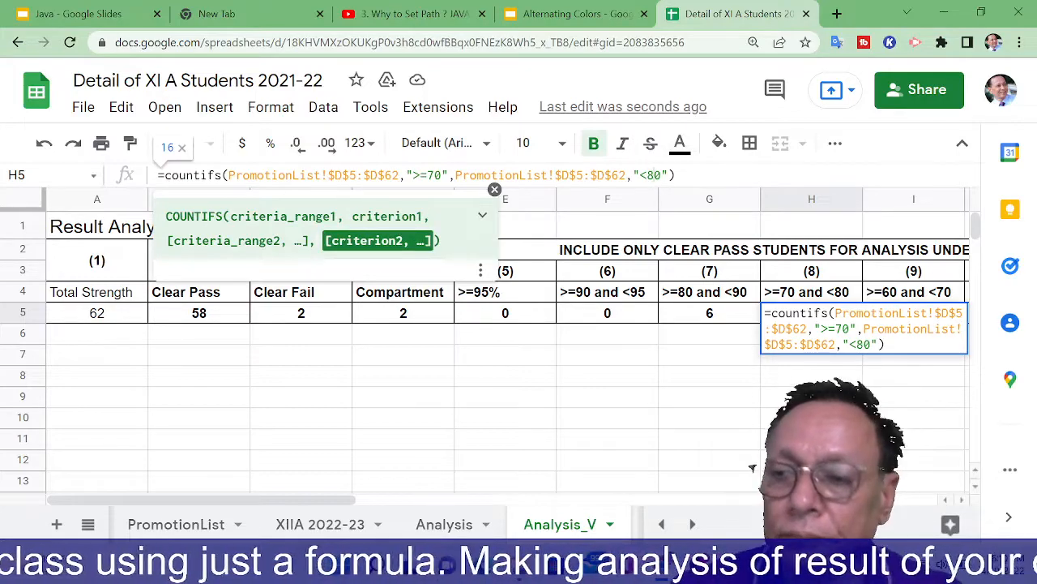
{"action": "key", "text": "Return"}
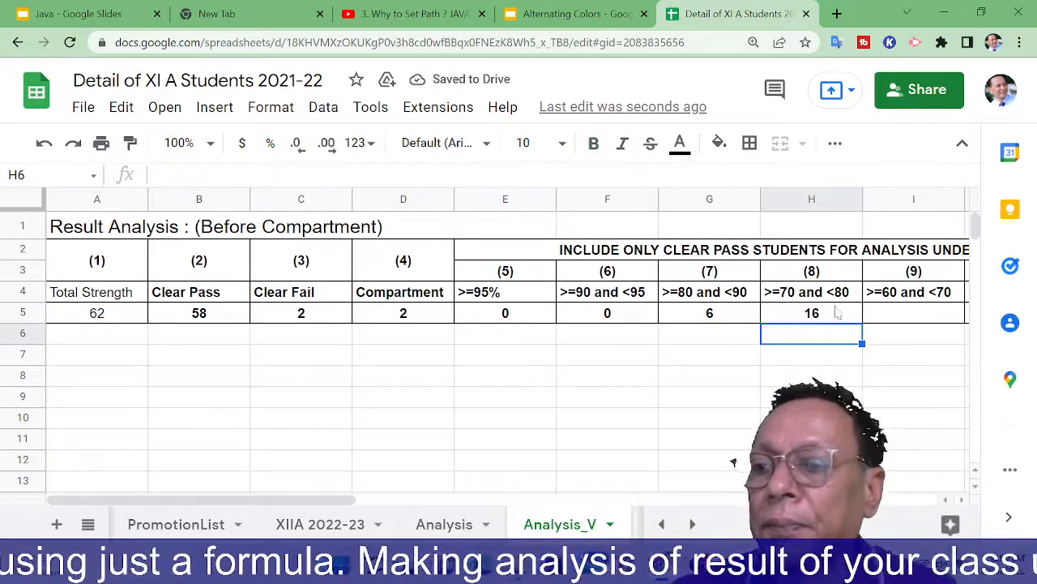
Paste the COUNTIFS formula into I5 and set its criteria to ">=60" and "<70" to match the column heading.
{"action": "left_click", "coordinate": [885, 319]}
{"action": "key", "text": "ctrl+v"}
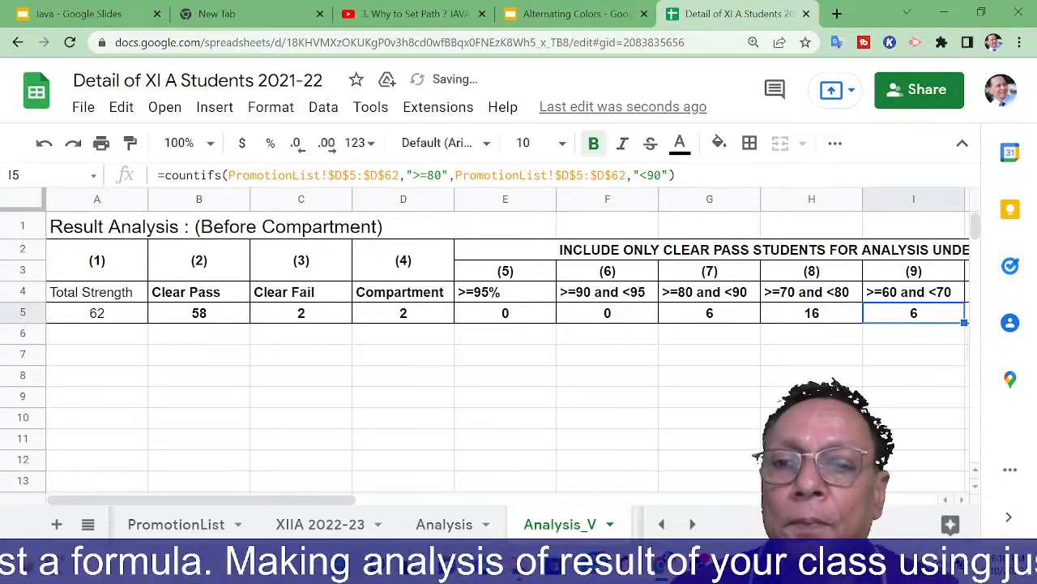
{"action": "left_click", "coordinate": [432, 174]}
{"action": "key", "text": "BackSpace"}
{"action": "type", "text": "6"}
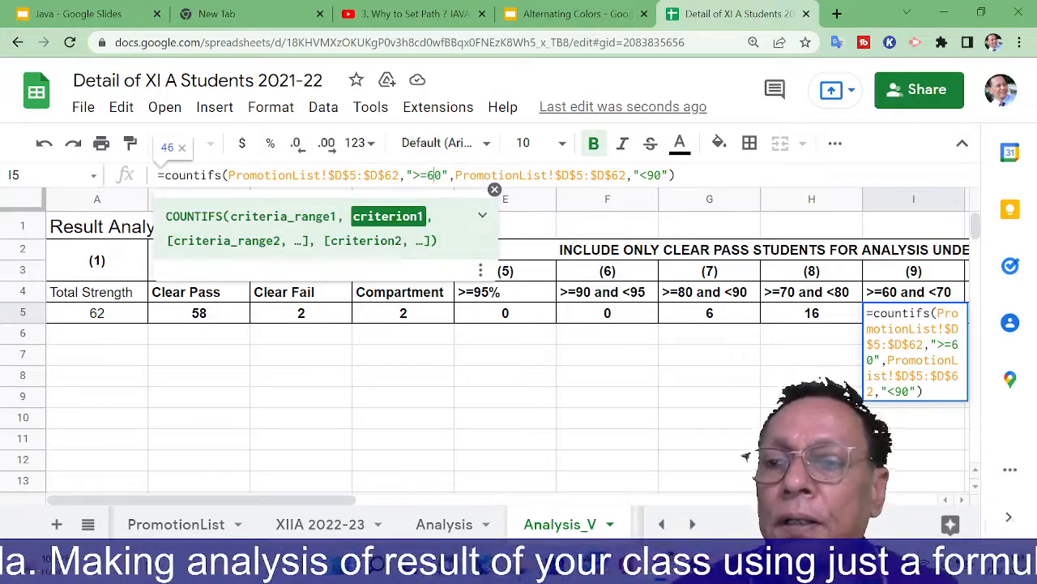
{"action": "left_click_drag", "start_coordinate": [647, 175], "coordinate": [654, 175]}
{"action": "type", "text": "7"}
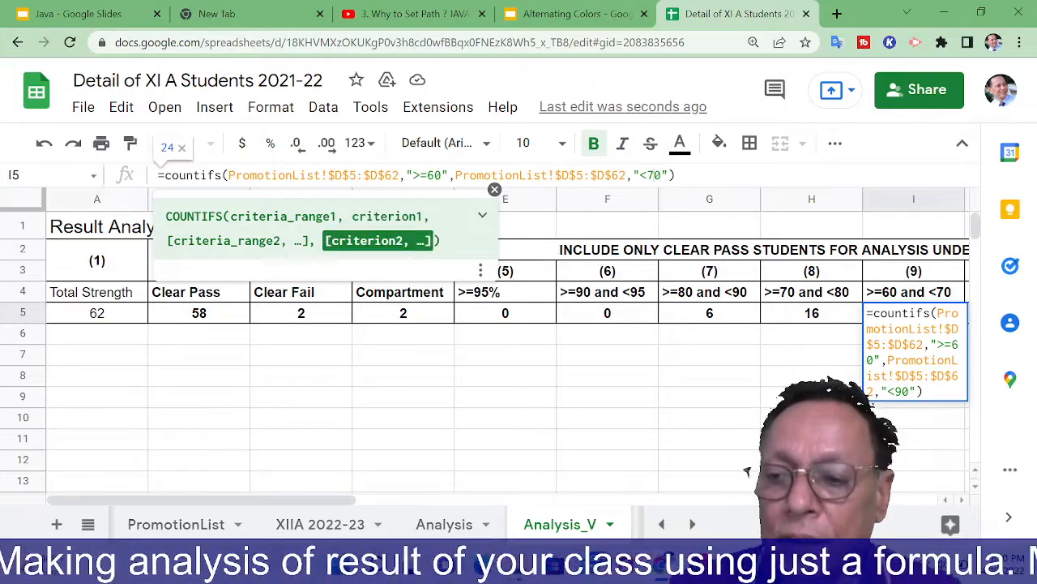
{"action": "key", "text": "Return"}
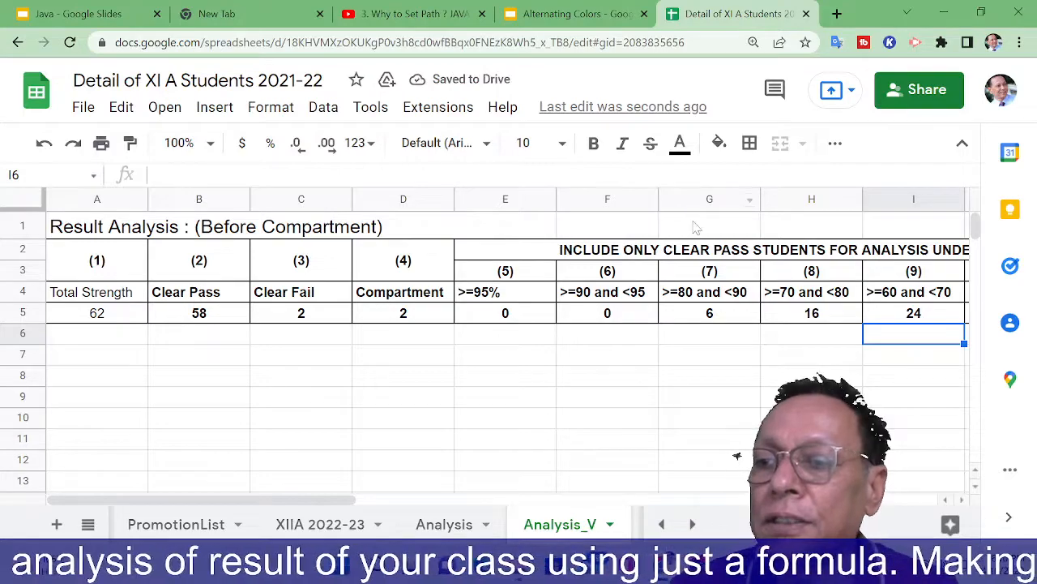
Paste the COUNTIFS formula into J5 and set its criteria to ">=50" and "<60".
{"action": "left_click", "coordinate": [889, 321]}
{"action": "key", "text": "Right"}
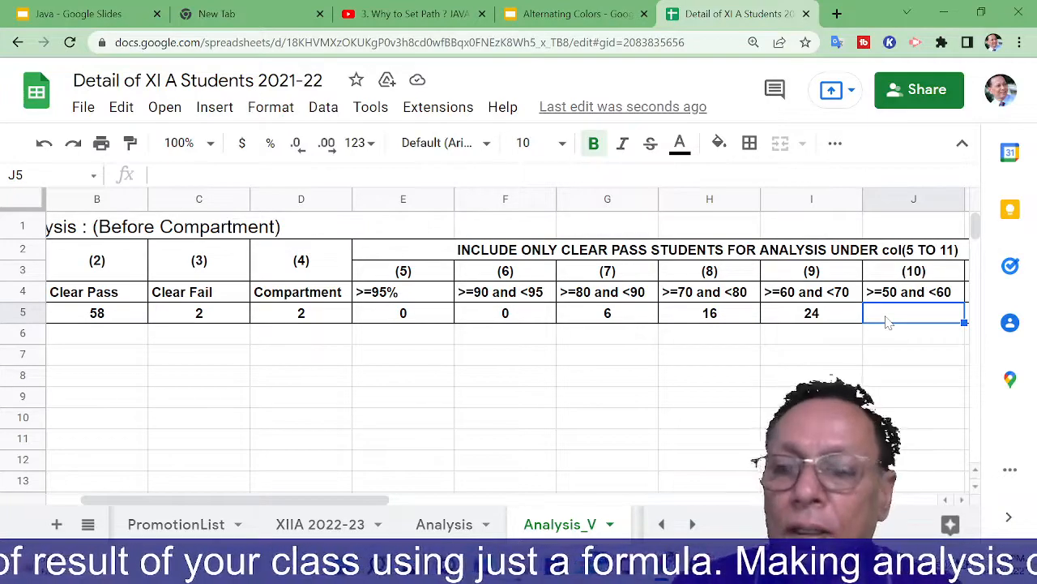
{"action": "key", "text": "ctrl+v"}
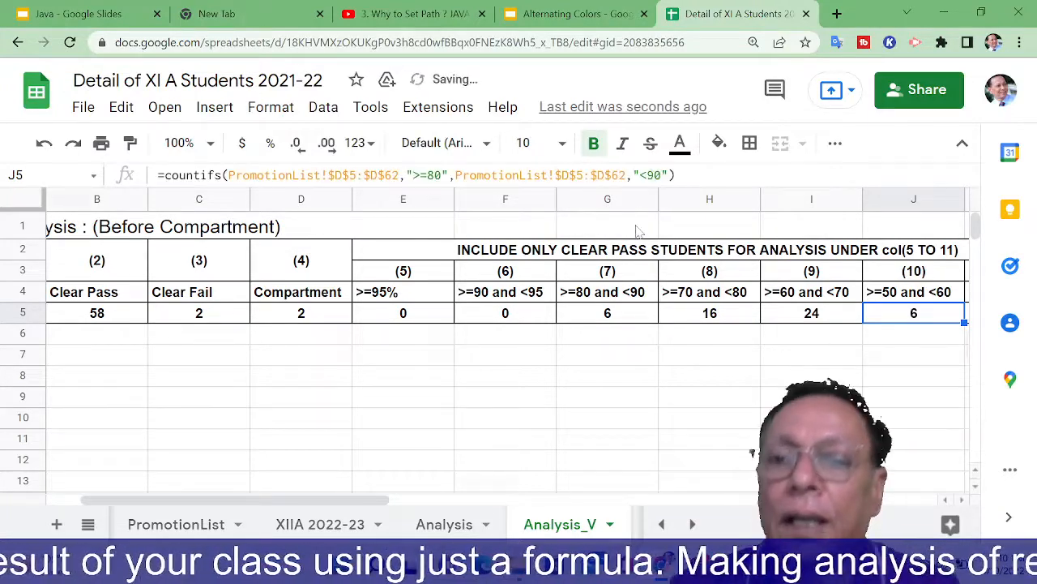
{"action": "left_click_drag", "start_coordinate": [443, 175], "coordinate": [427, 175]}
{"action": "key", "text": "BackSpace"}
{"action": "type", "text": "5"}
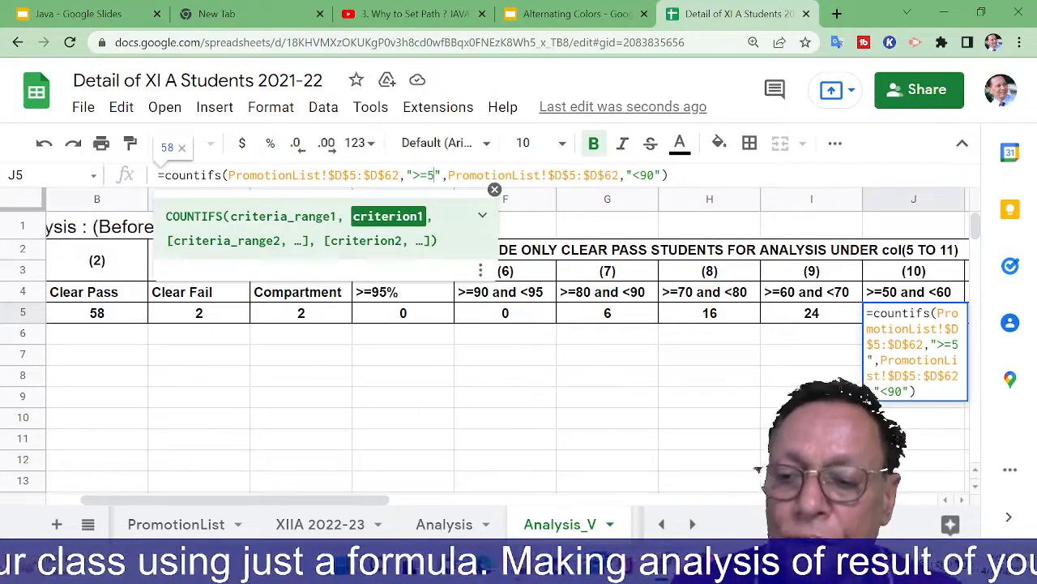
{"action": "type", "text": "0"}
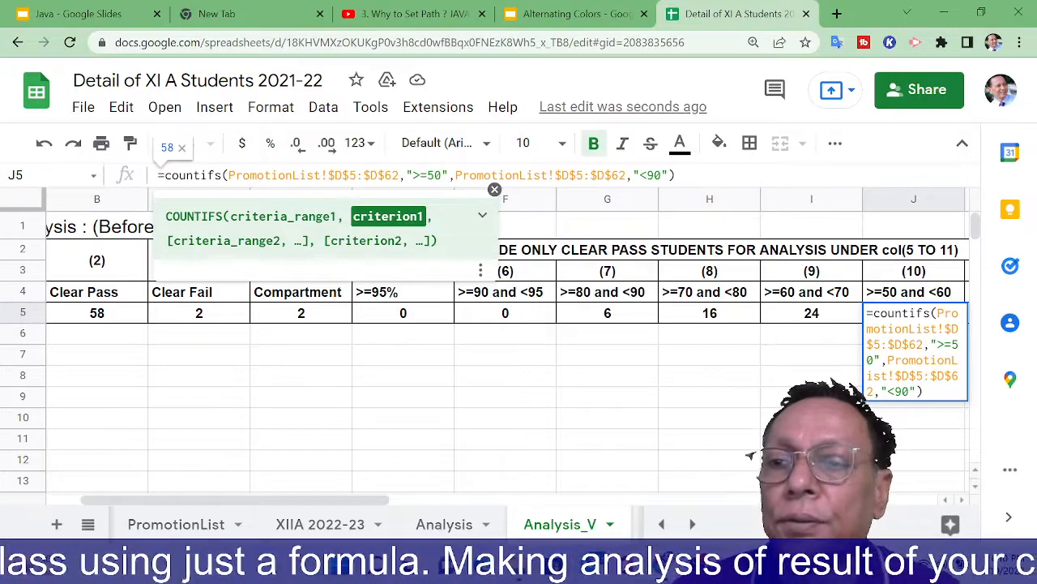
{"action": "key", "text": "shift+Left"}
{"action": "key", "text": "shift+Left"}
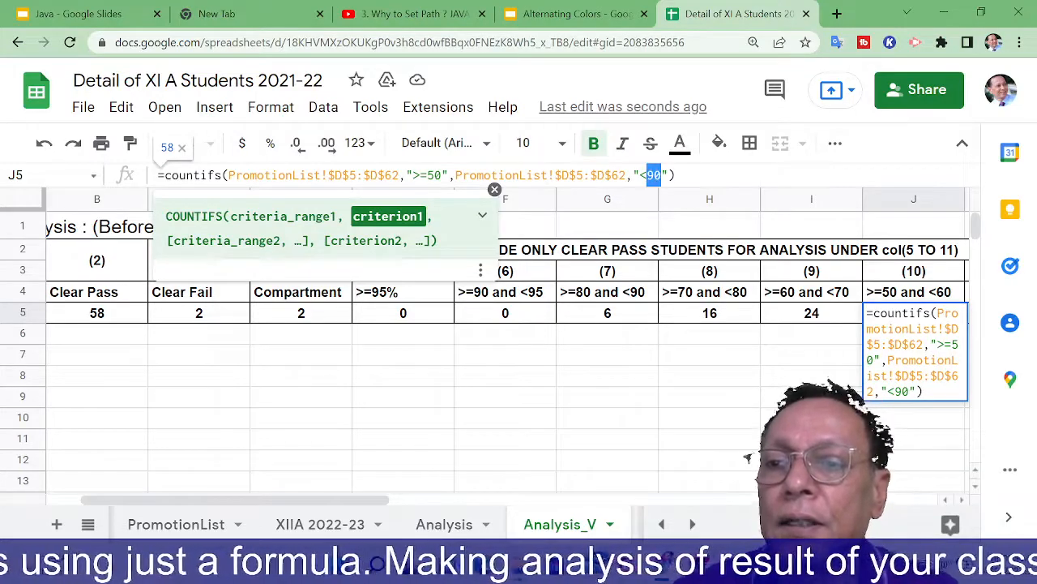
{"action": "type", "text": "60"}
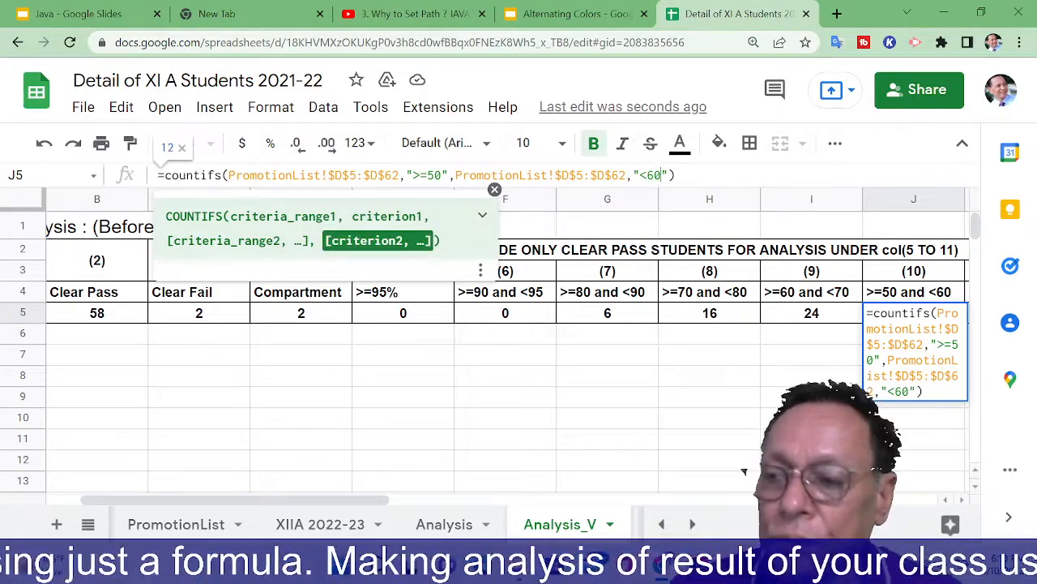
{"action": "key", "text": "Return"}
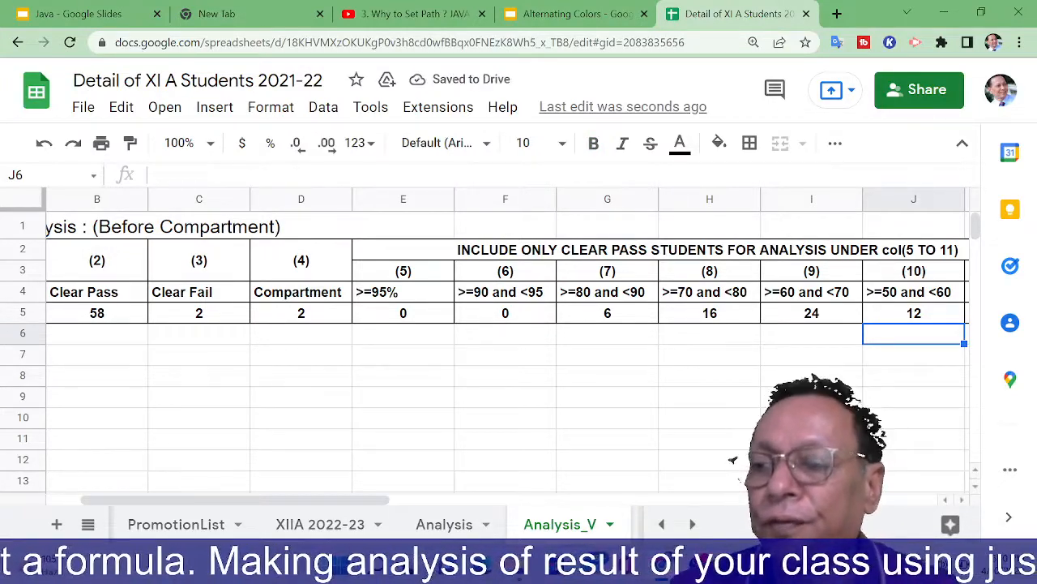
Paste the COUNTIFS formula into K5, under column (11), and set its criteria to ">=33" and "<50".
{"action": "key", "text": "Right"}
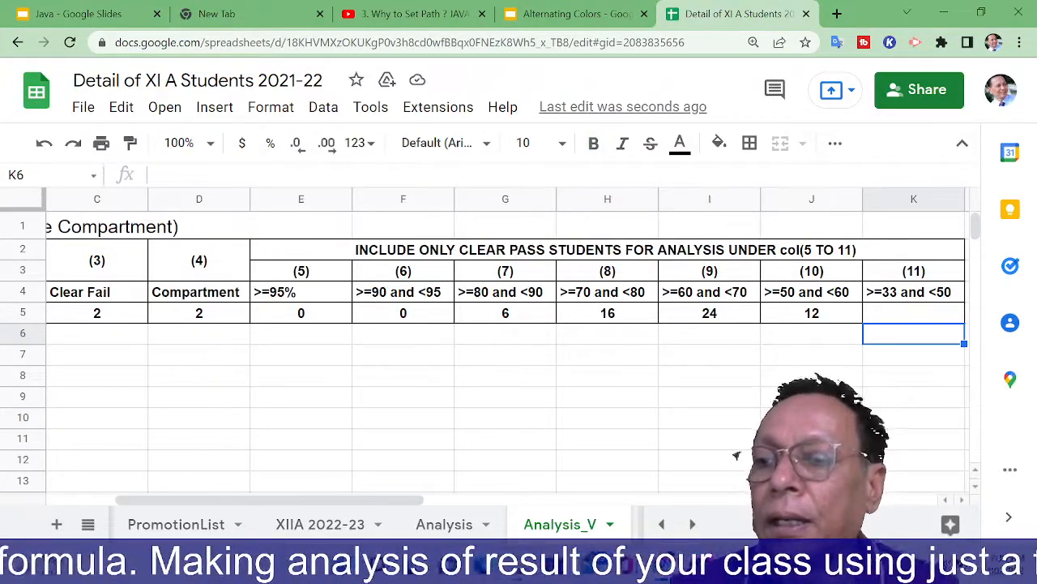
{"action": "left_click", "coordinate": [884, 320]}
{"action": "type", "text": "=countifs(PromotionList!$D$5:$D$62,\">=80\",PromotionList!$D$5:$D$62,\"<90\")"}
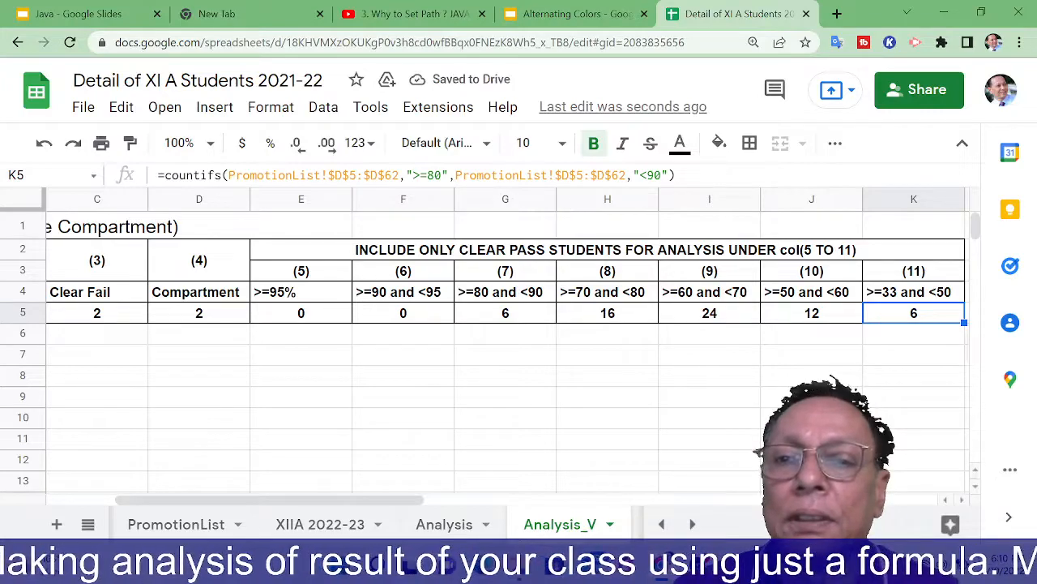
{"action": "double_click", "coordinate": [435, 175]}
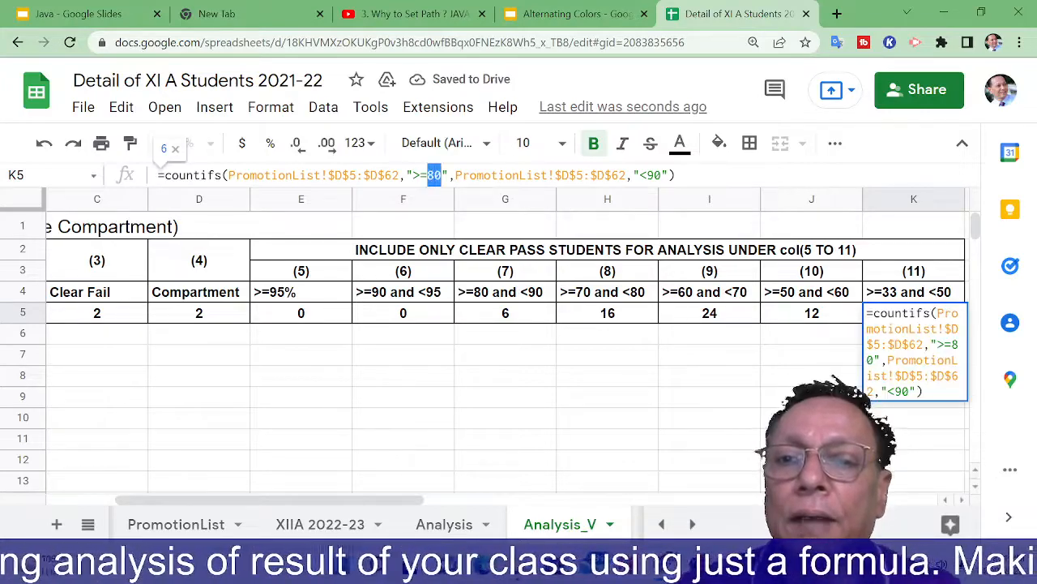
{"action": "type", "text": "33"}
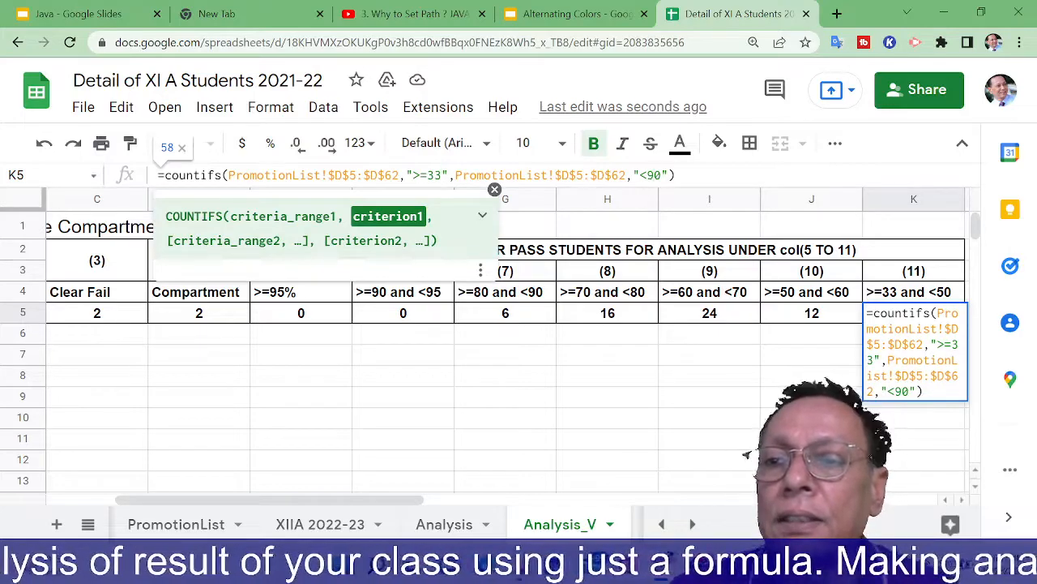
{"action": "double_click", "coordinate": [653, 175]}
{"action": "type", "text": "50"}
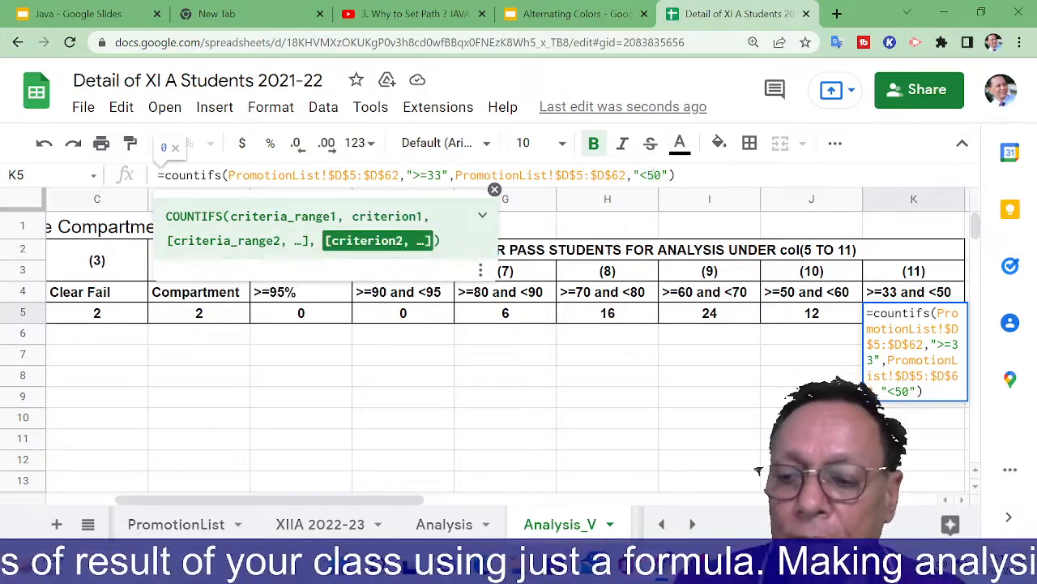
{"action": "key", "text": "Return"}
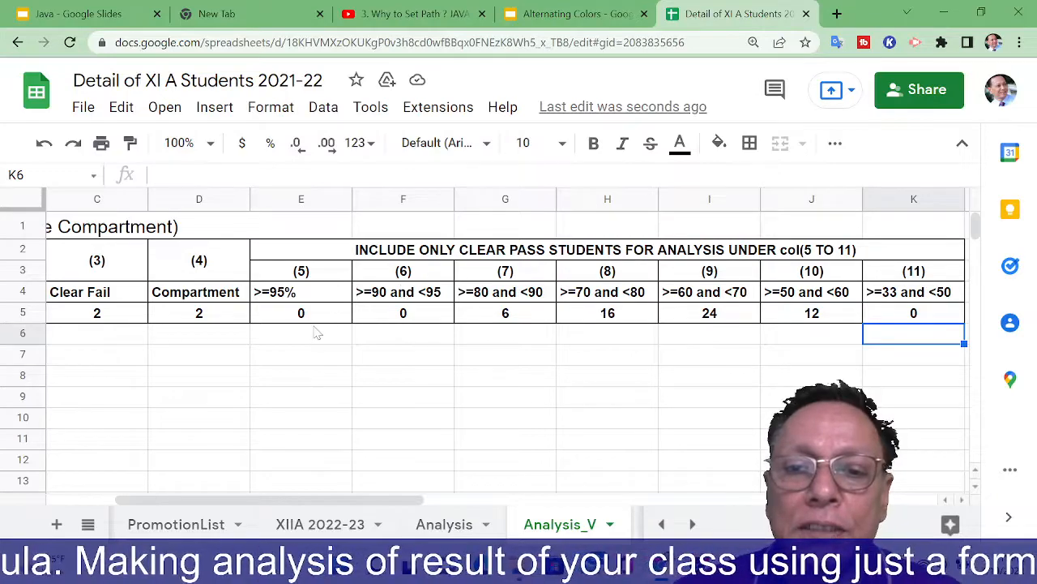
Apply the custom accounting-style number format, which uses #,##0 and a dash for zero, to the counts in E5:K5.
{"action": "left_click", "coordinate": [273, 321]}
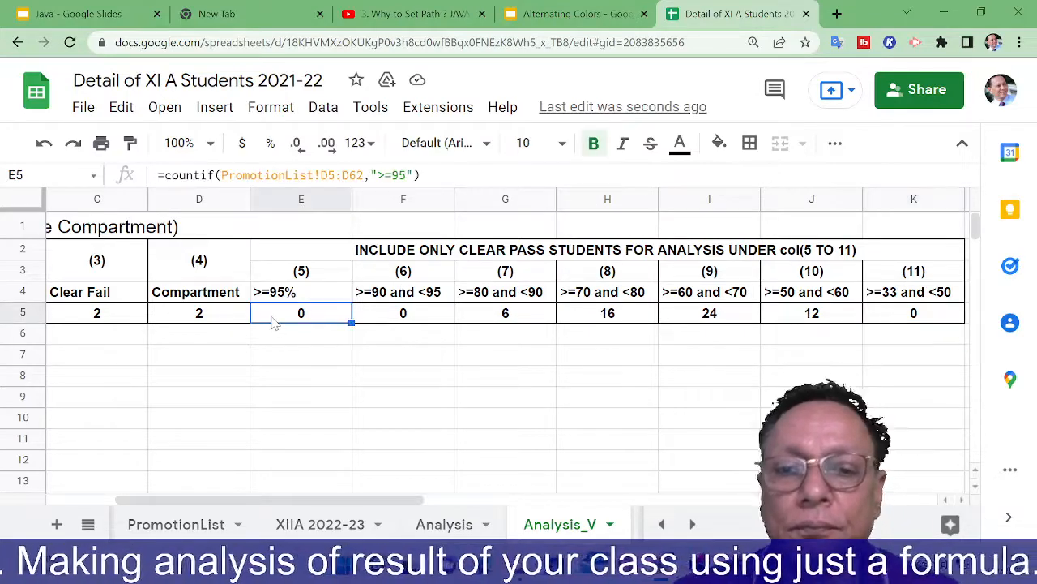
{"action": "key", "text": "shift+Right"}
{"action": "key", "text": "shift+Right"}
{"action": "key", "text": "shift+Right"}
{"action": "key", "text": "shift+Right"}
{"action": "key", "text": "shift+Right"}
{"action": "key", "text": "shift+Right"}
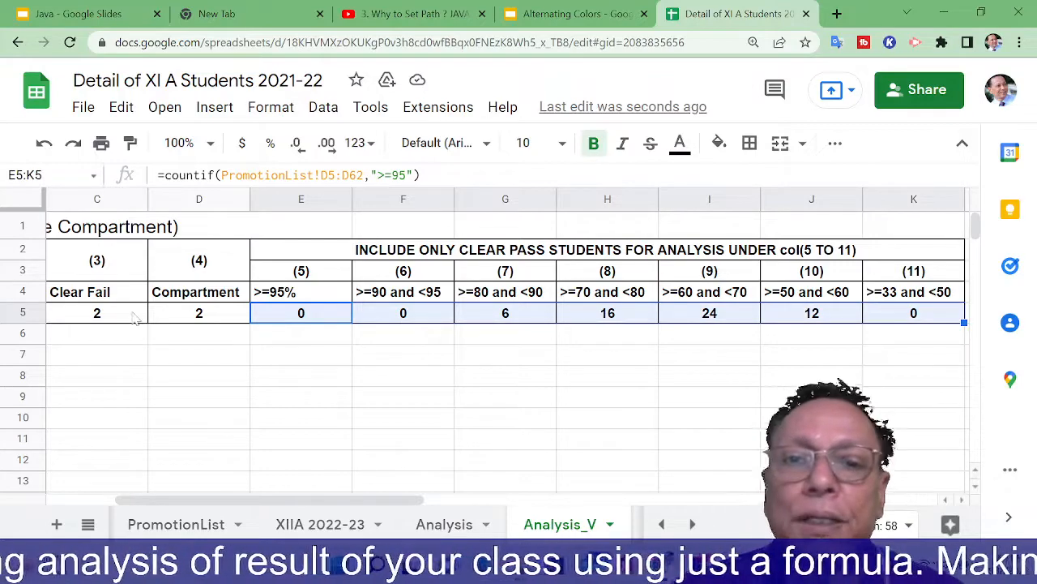
{"action": "left_click", "coordinate": [271, 111]}
{"action": "mouse_move", "coordinate": [305, 199]}
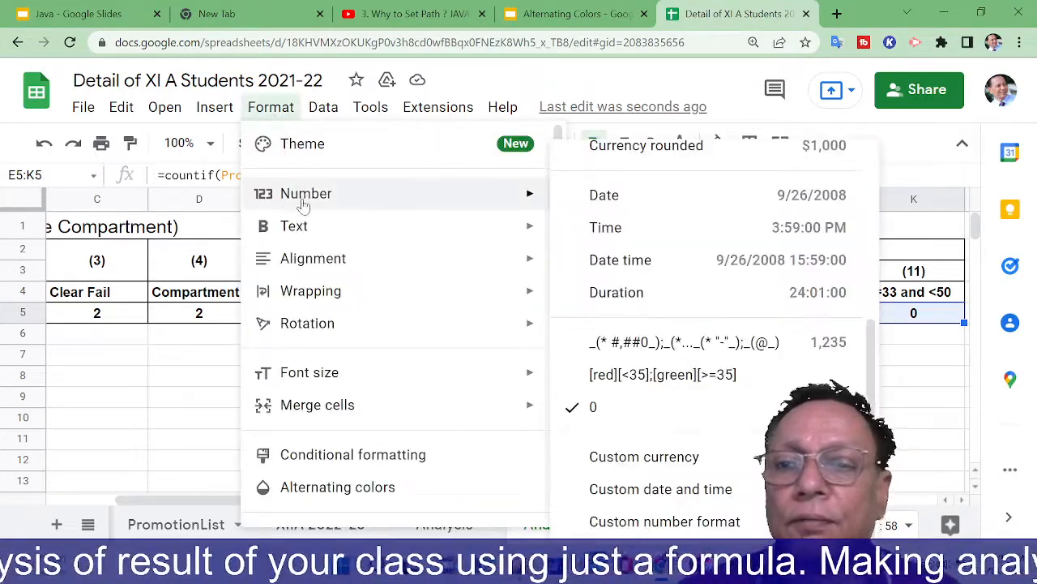
{"action": "left_click", "coordinate": [610, 344]}
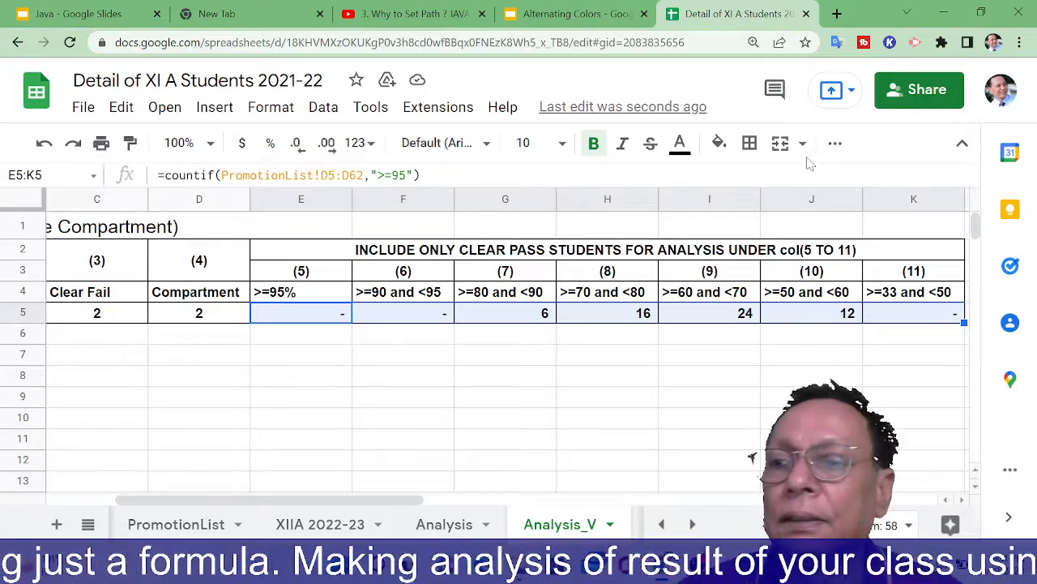
{"action": "left_click", "coordinate": [835, 144]}
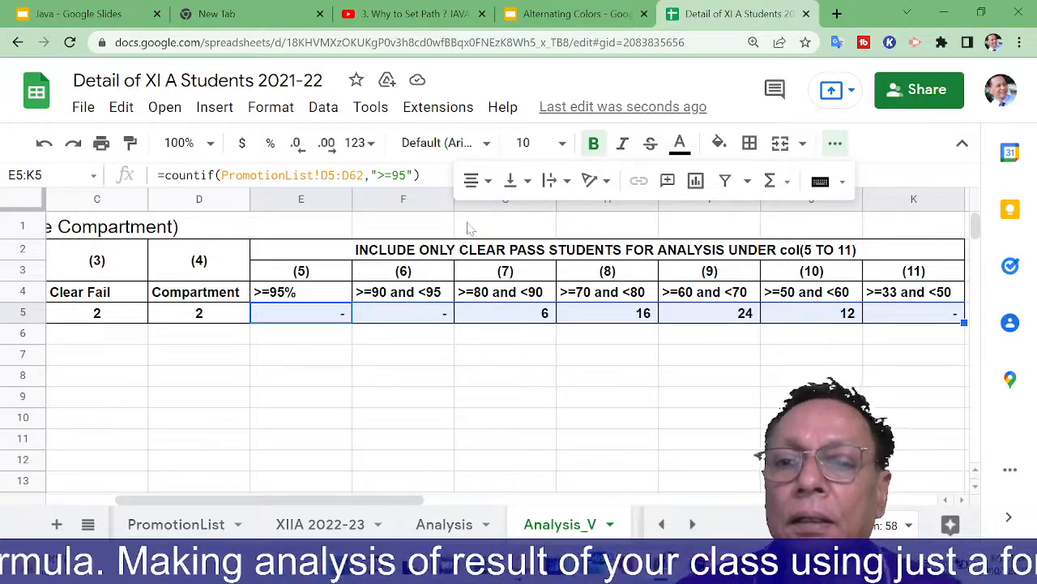
{"action": "left_click", "coordinate": [410, 374]}
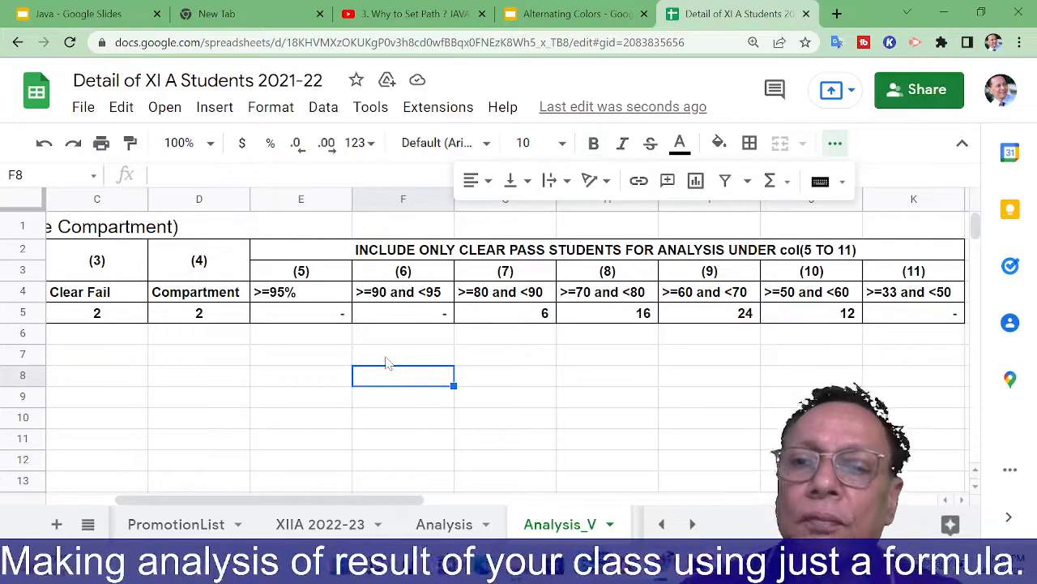